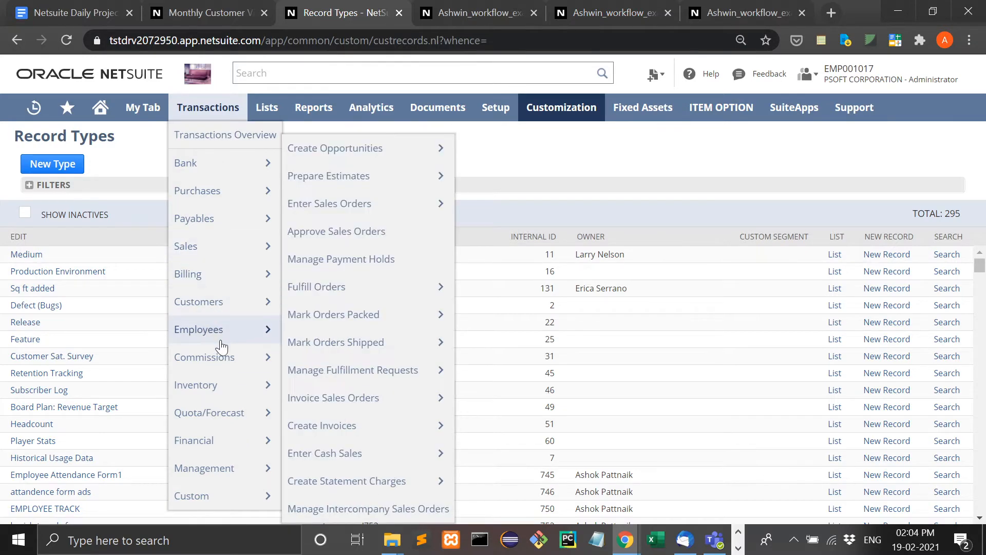
mouse_move(267, 106)
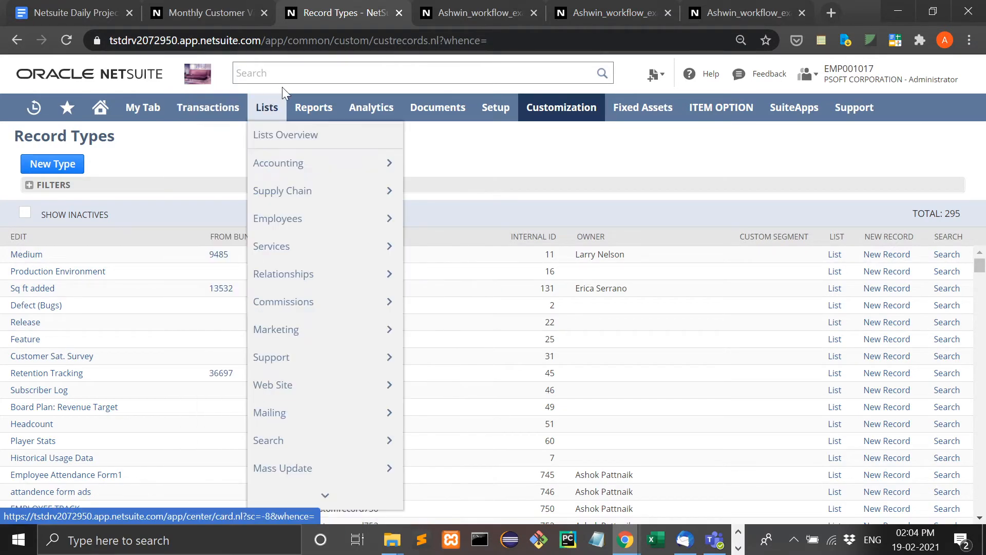
mouse_move(304, 220)
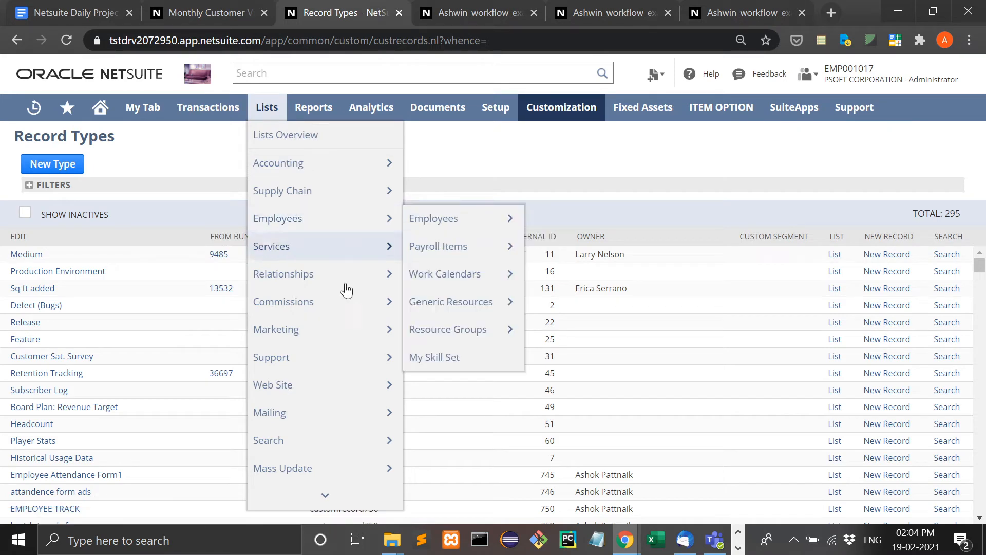
mouse_move(305, 107)
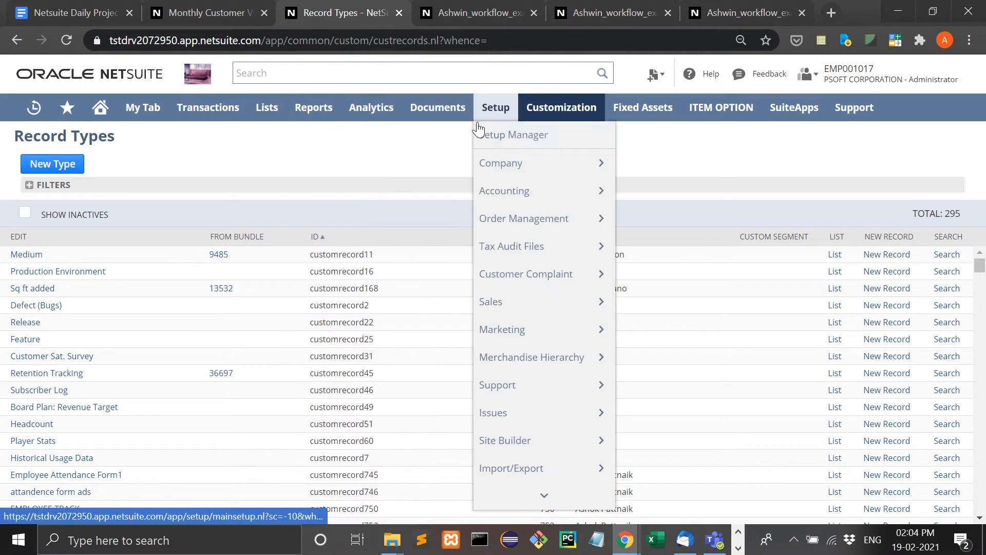
mouse_move(495, 125)
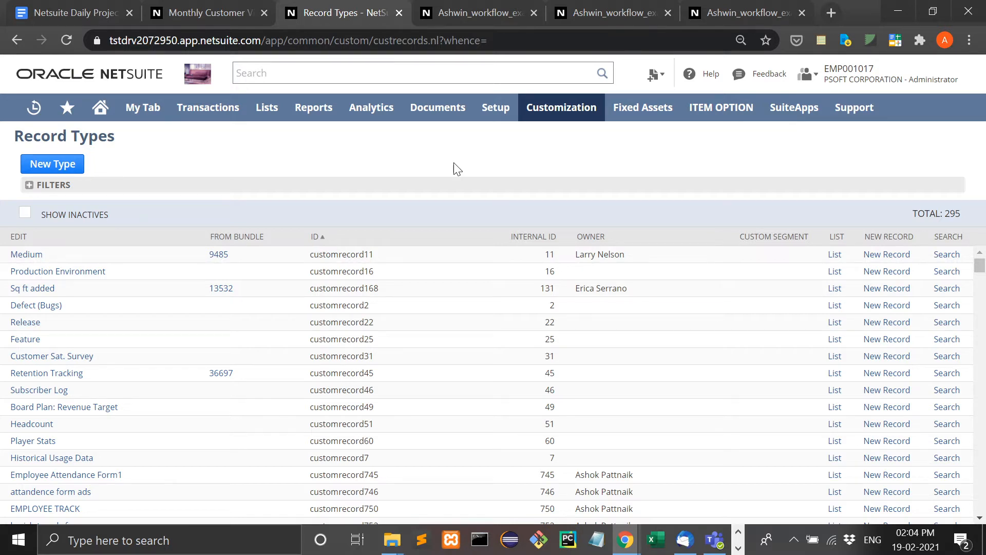
Step: Open the list of custom record types and look through its entries
mouse_move(562, 117)
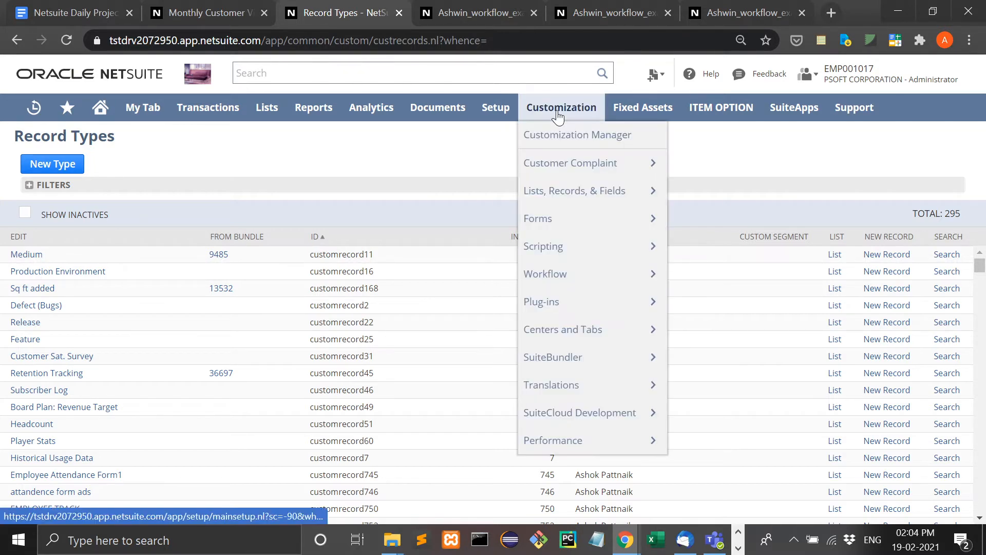
mouse_move(575, 193)
mouse_move(710, 179)
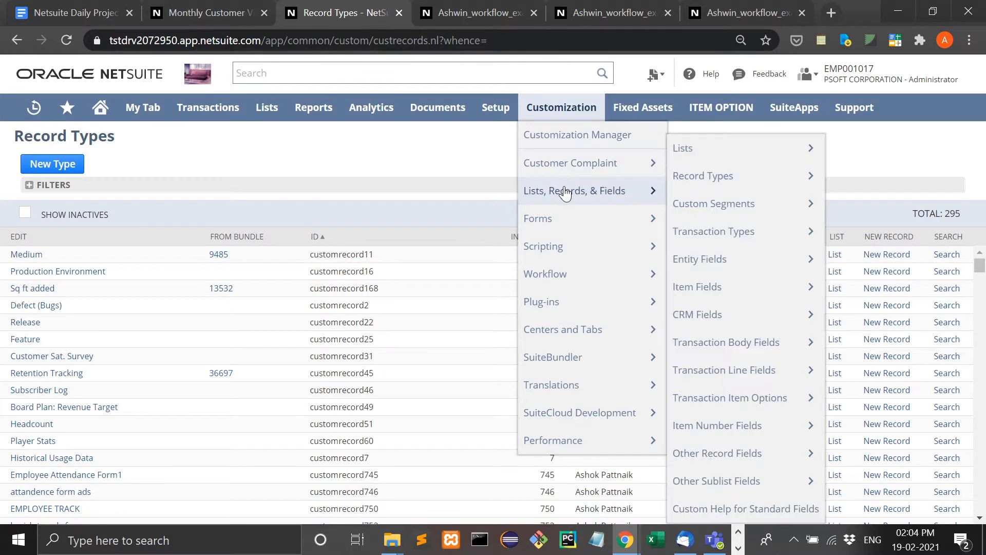
mouse_move(677, 180)
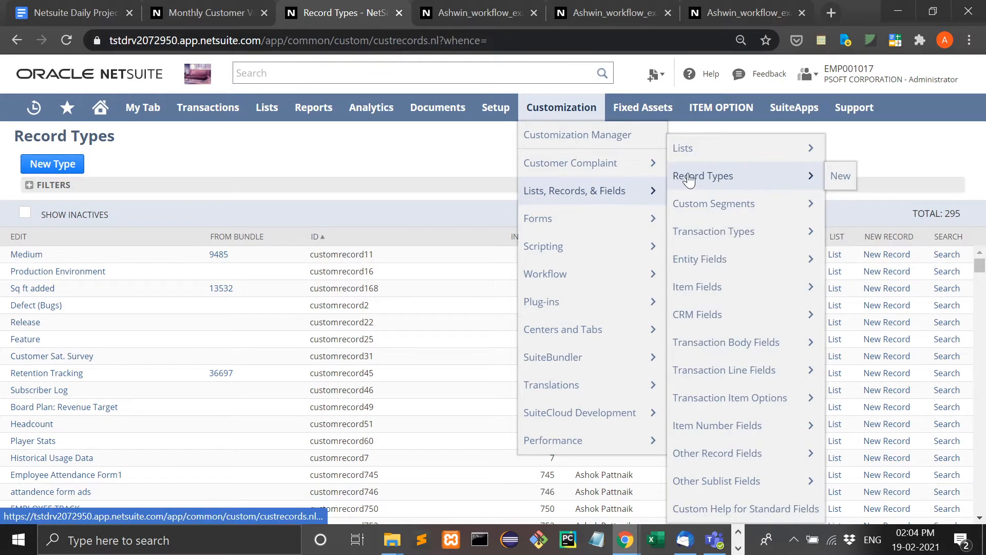
click(695, 181)
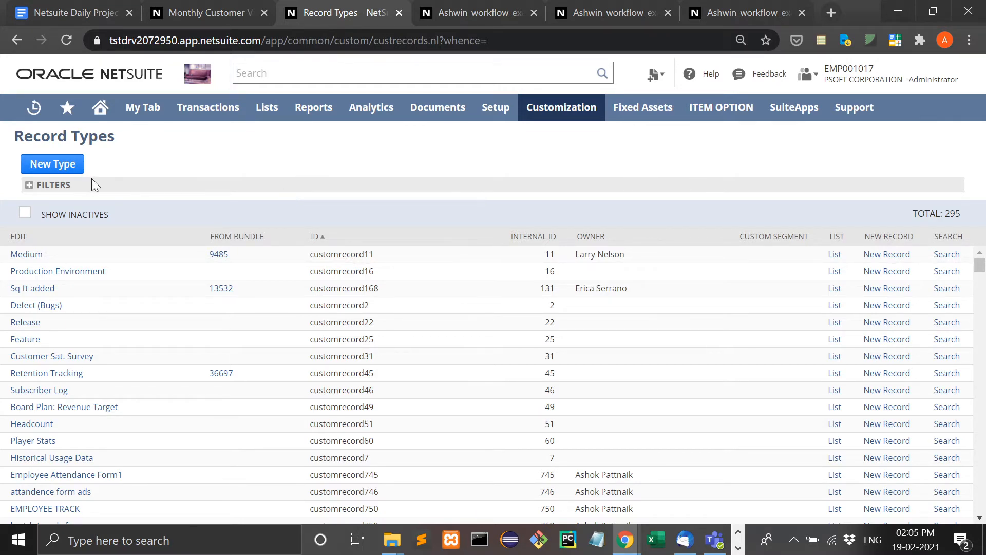
scroll(289, 303, down, 12)
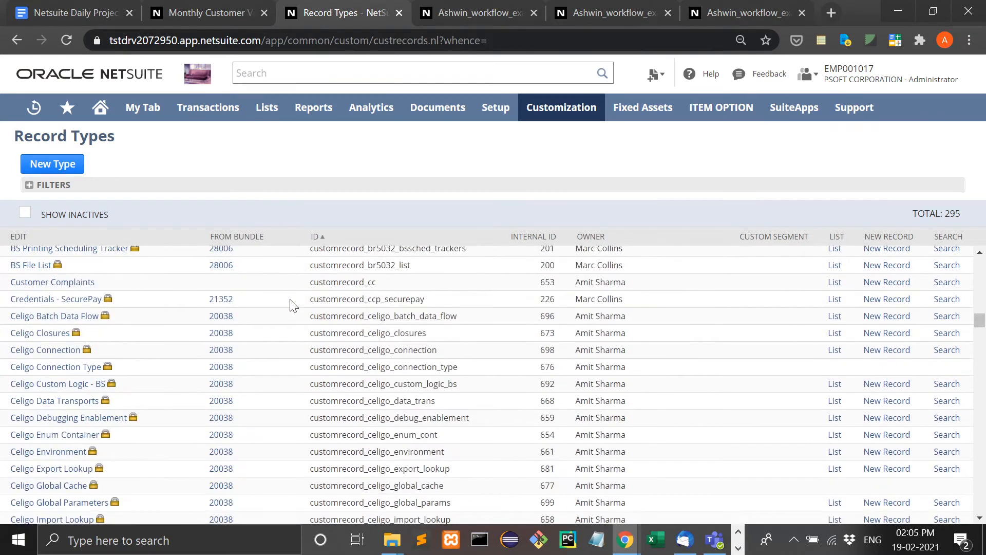
scroll(293, 304, up, 5)
scroll(293, 305, up, 4)
scroll(338, 387, up, 4)
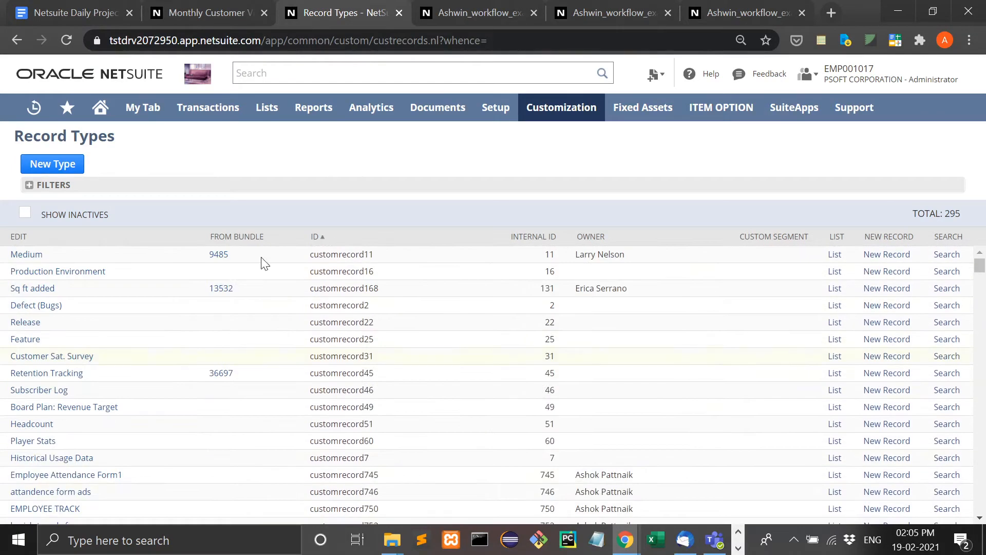
Step: Start a new custom record type and name it Monthly Visitors Information
click(70, 173)
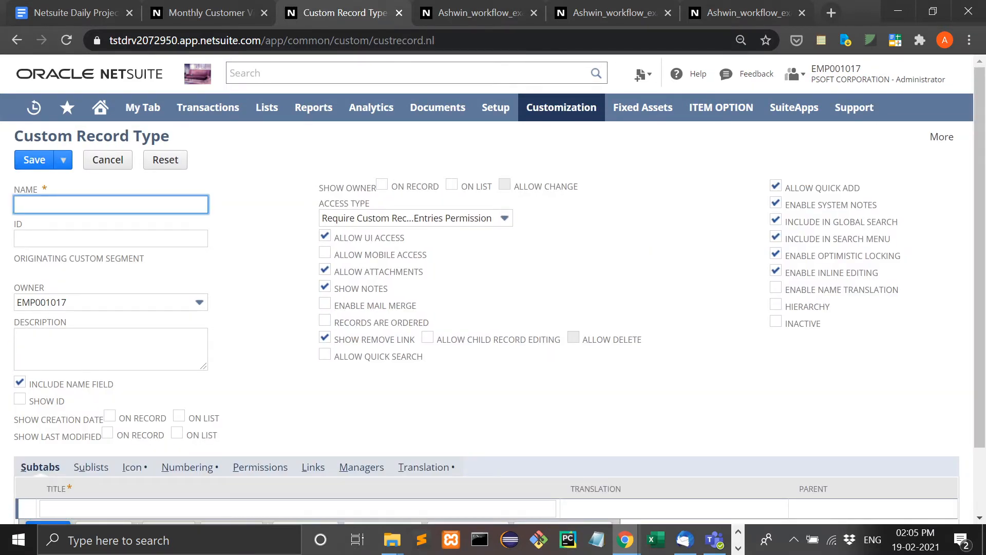
text(Monthly Visitors Inform)
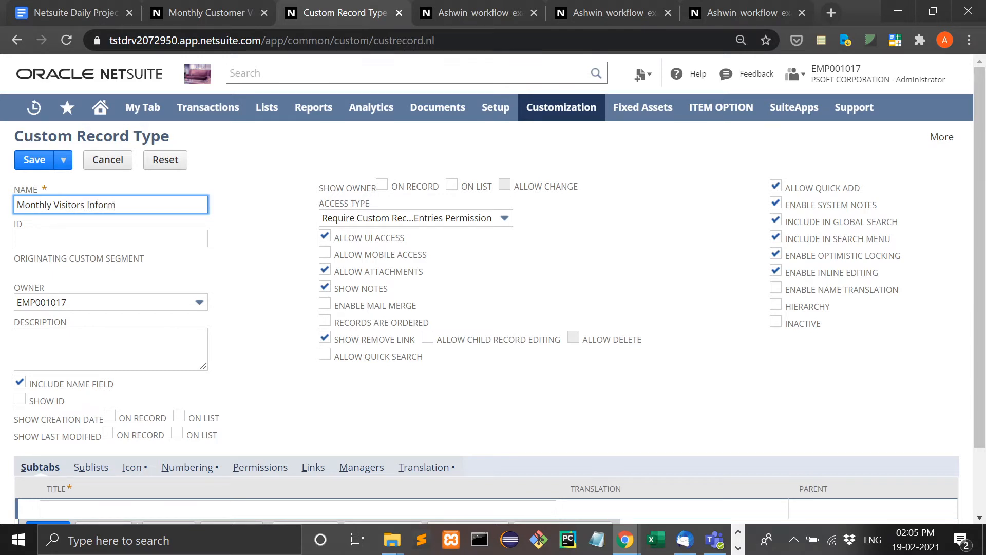
text(ation)
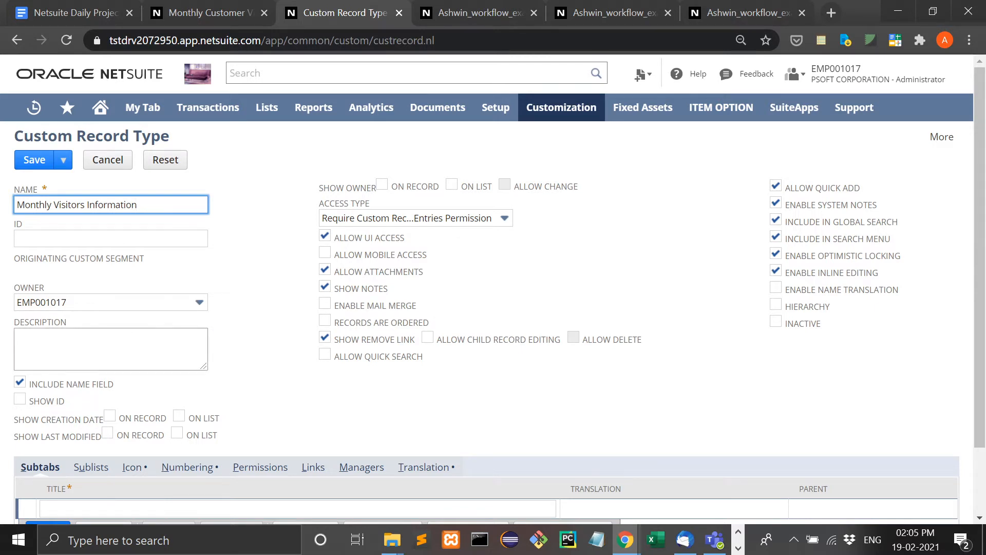
Step: Show the ID, show creation and last-modified dates on record and list, show the owner on record, and save the record type
click(111, 350)
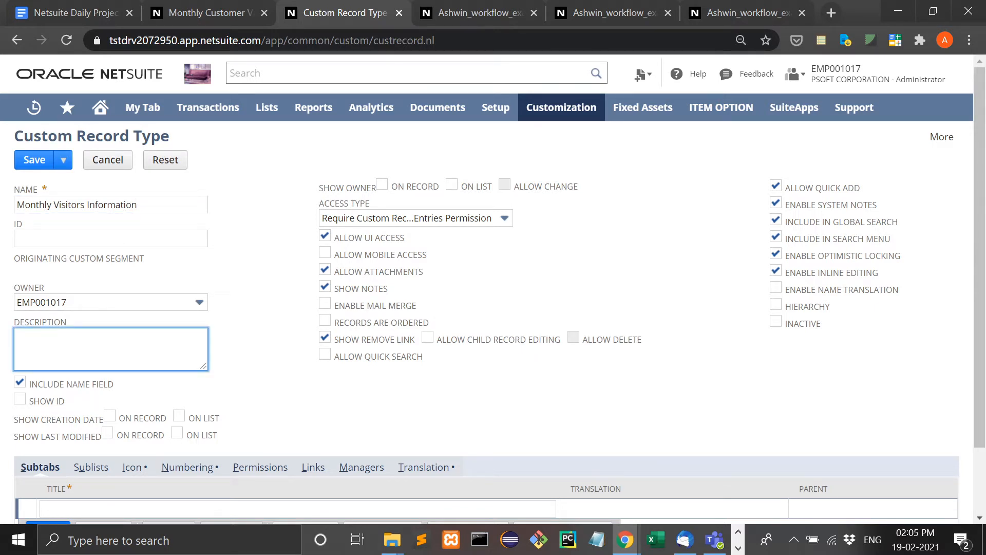
click(20, 400)
click(111, 417)
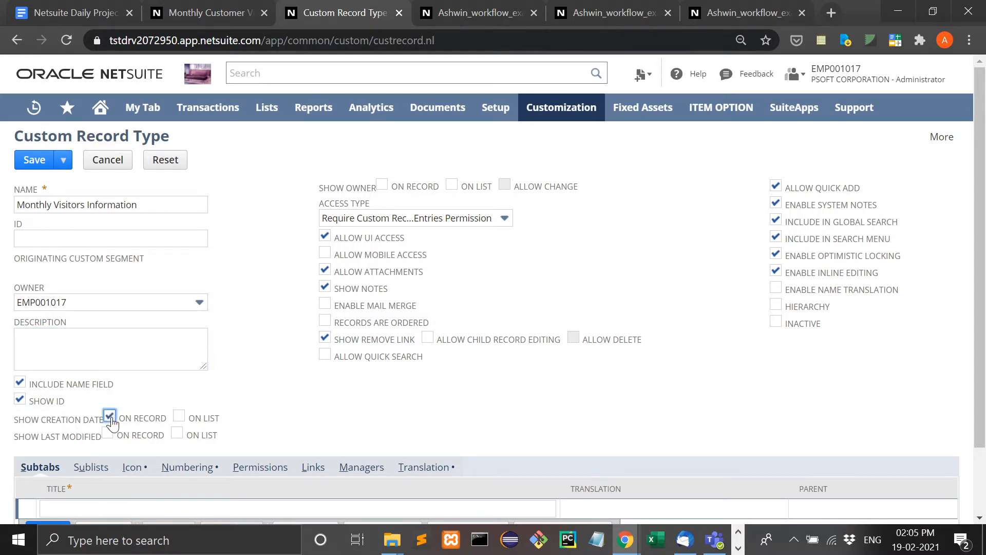
click(181, 417)
click(107, 433)
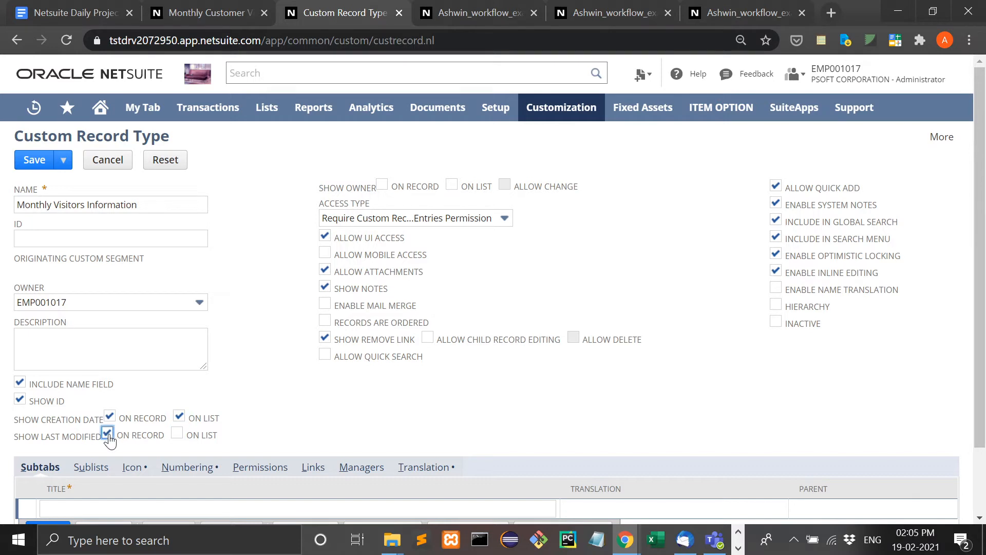
click(177, 433)
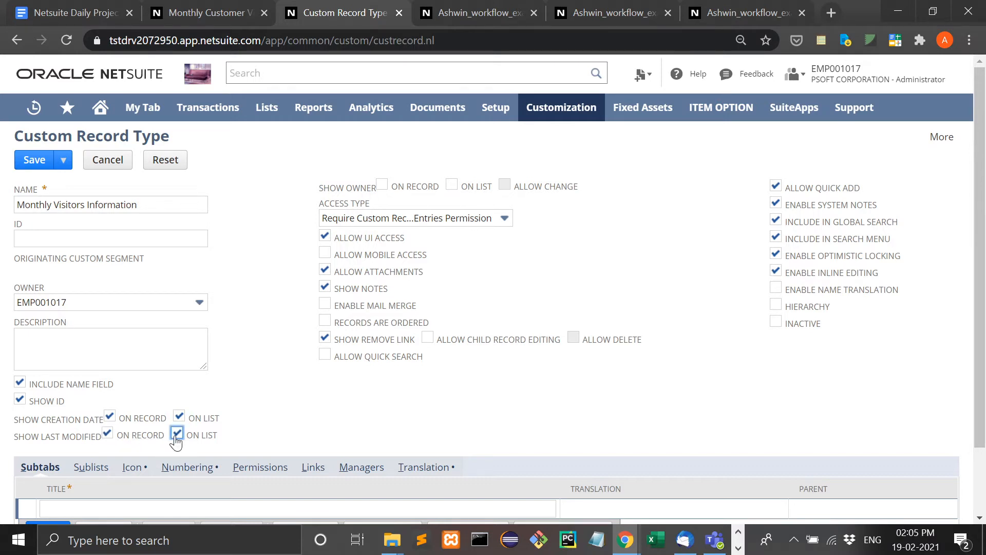
click(381, 185)
scroll(477, 401, down, 2)
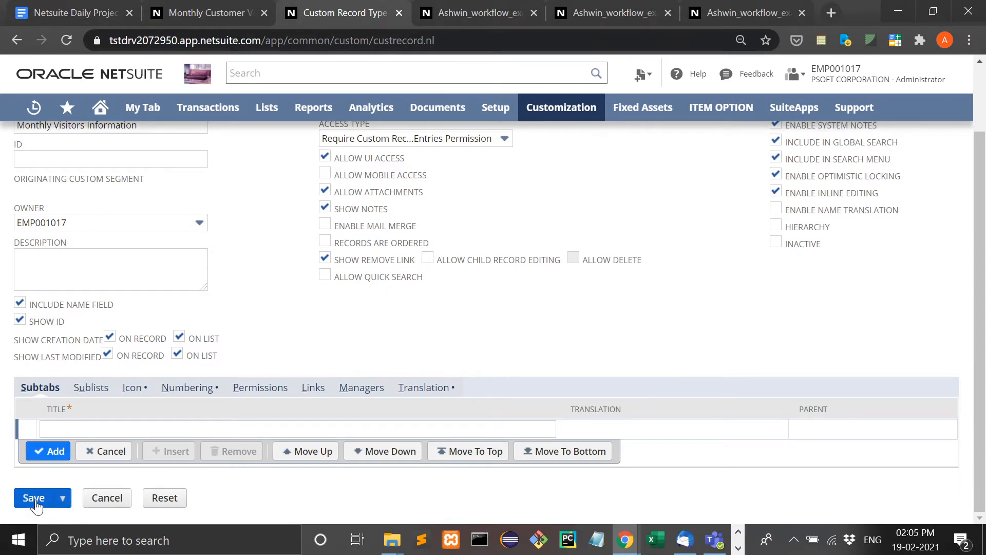
click(34, 498)
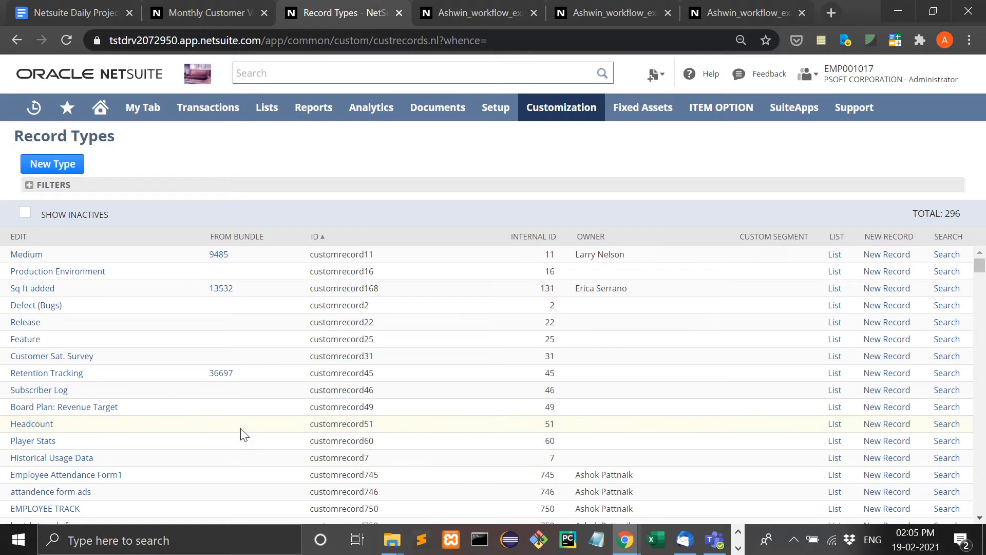
Step: Find the Monthly Visitors Information record type in the list, open it, and start a new field
key(ctrl+f)
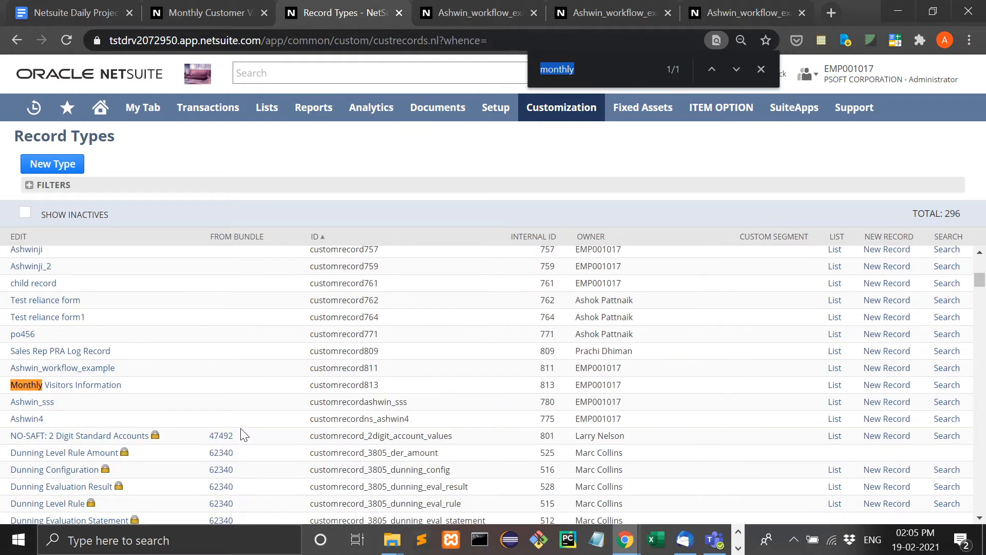
click(82, 390)
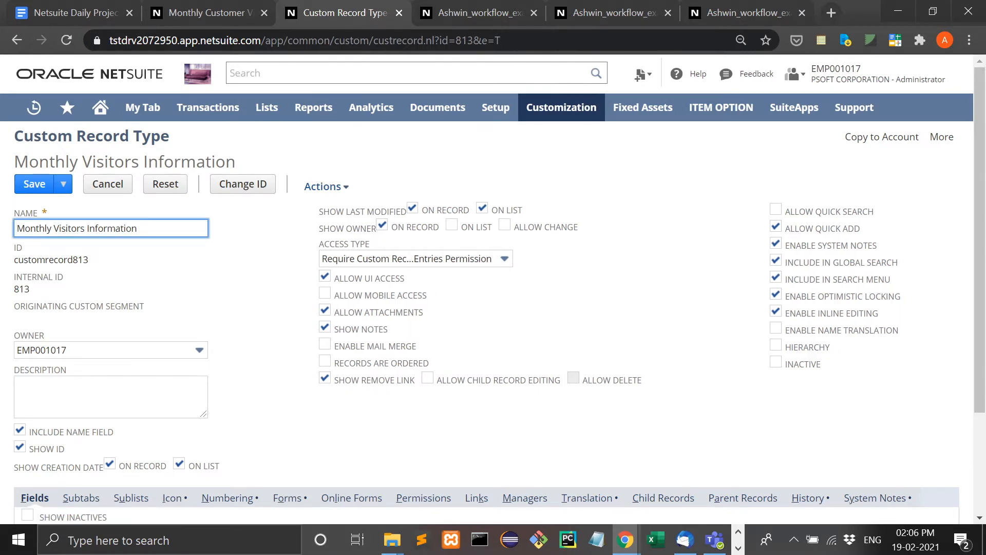
scroll(316, 432, down, 3)
click(45, 417)
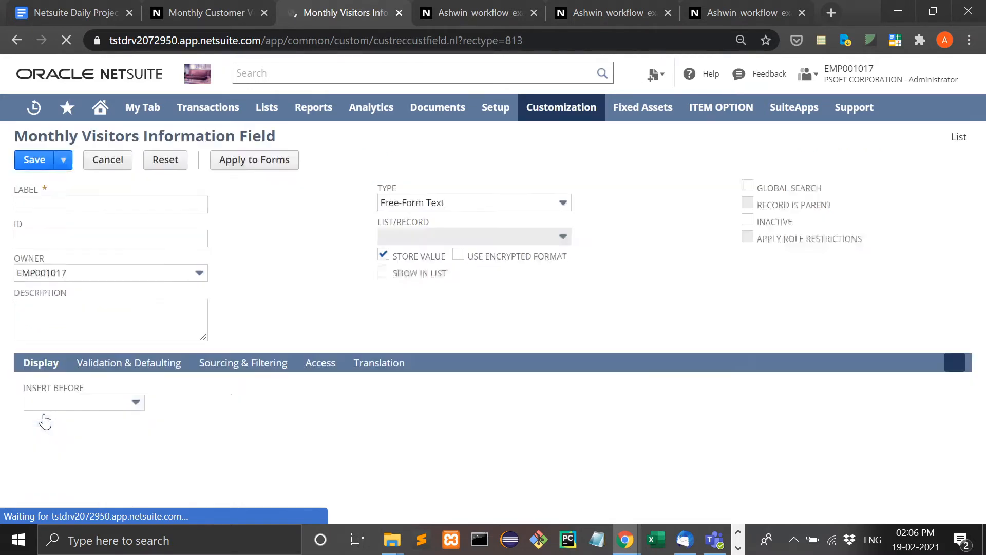
Step: Label the new field Visitors Name, keep its type as Free-Form Text, and save it
click(111, 205)
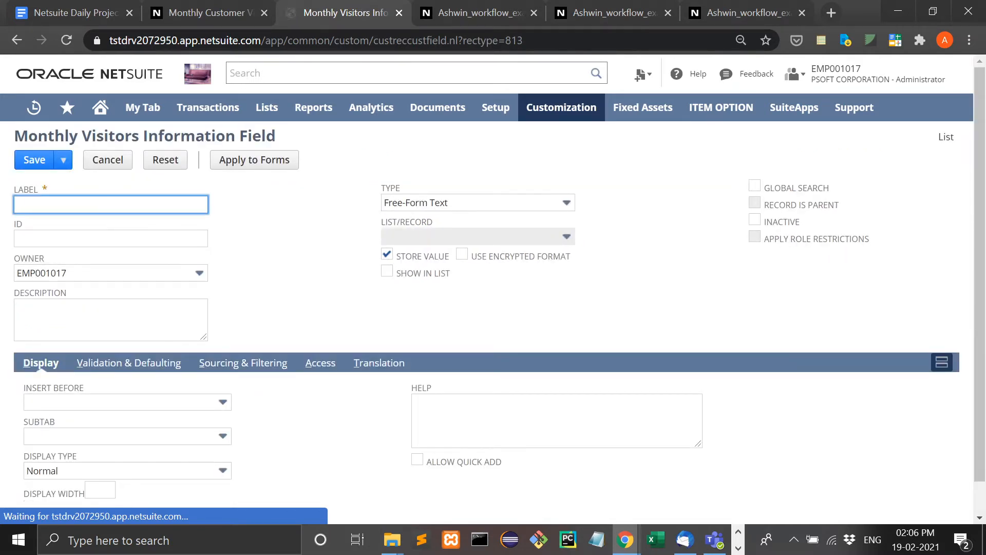
text(V)
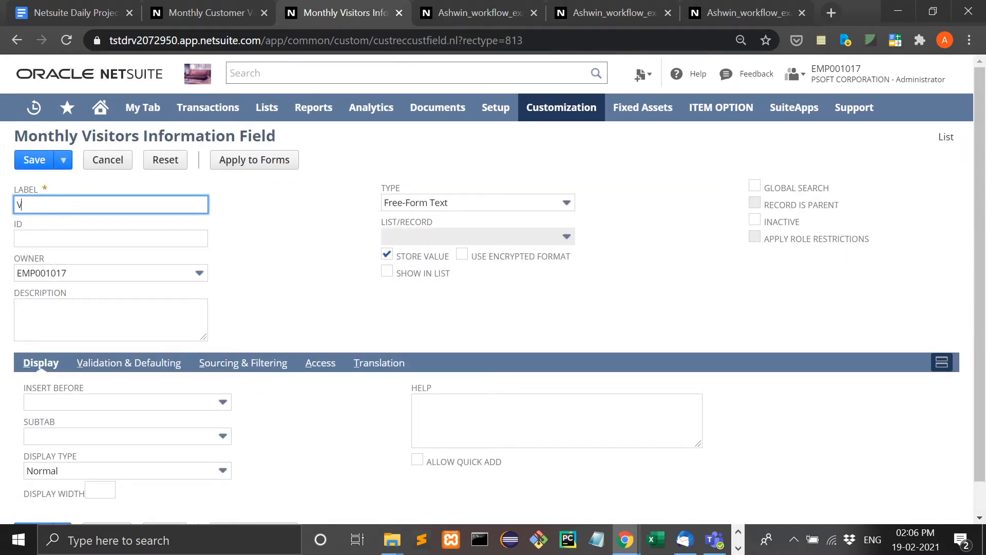
text(isitors N ame)
key(BackSpace)
key(BackSpace)
key(BackSpace)
key(BackSpace)
text(ame)
click(111, 320)
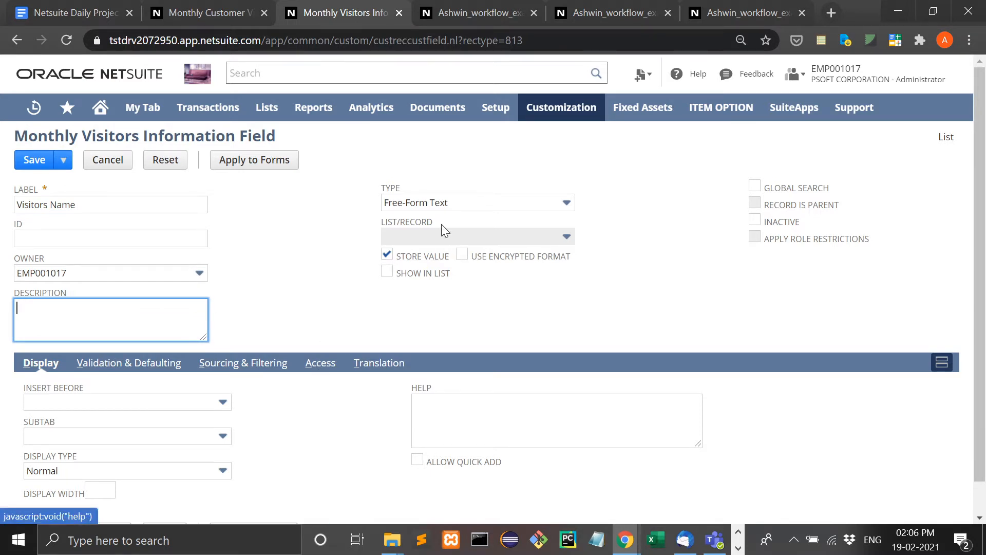
click(445, 203)
click(445, 202)
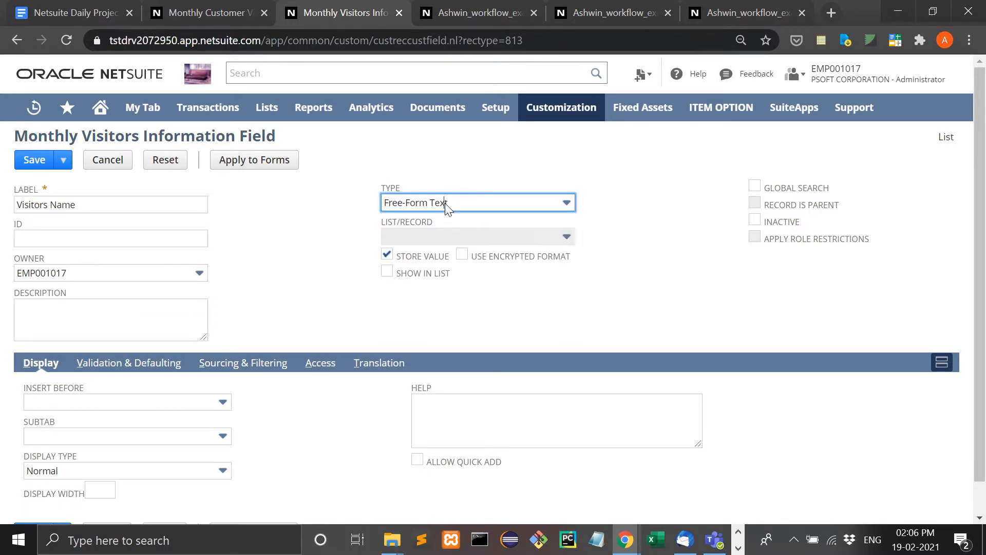
click(656, 266)
scroll(315, 301, down, 1)
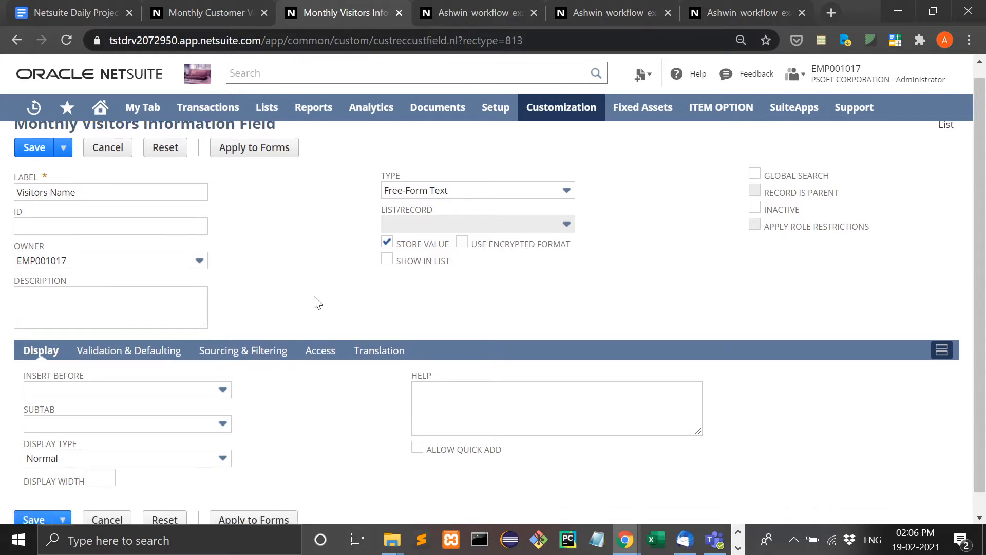
click(32, 501)
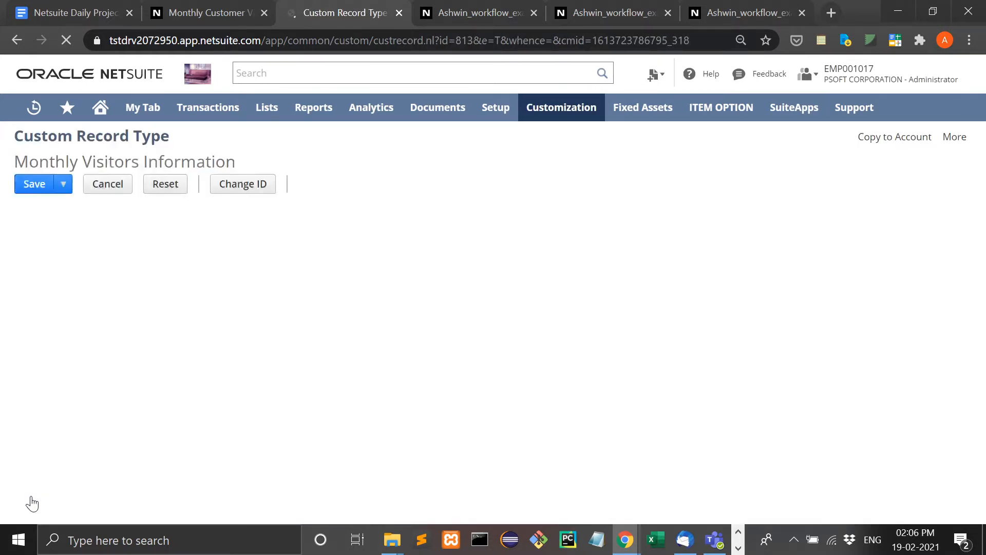
Step: Add a Free-Form Text field labelled Purpose of Visit to the record type, then save the field and submit the record type
scroll(32, 503, down, 4)
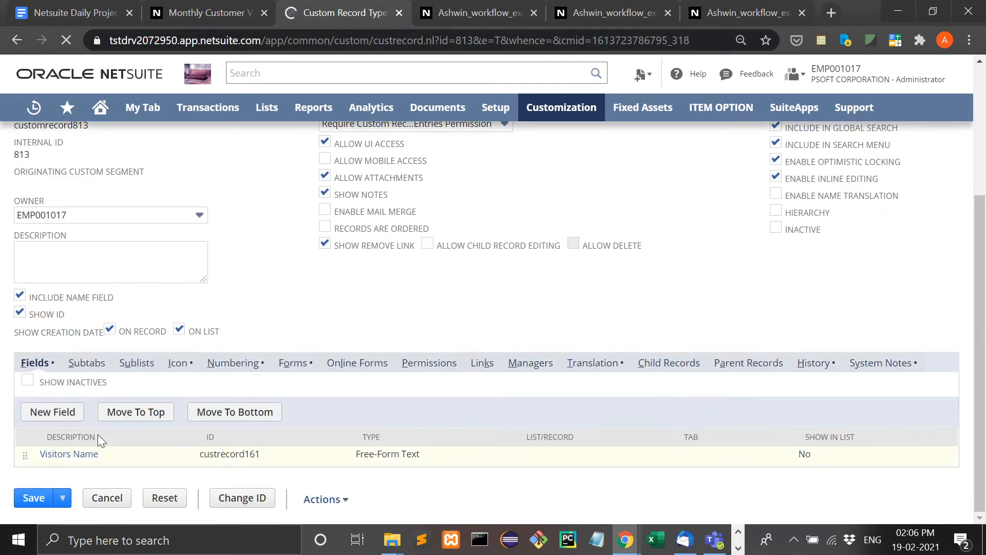
click(73, 414)
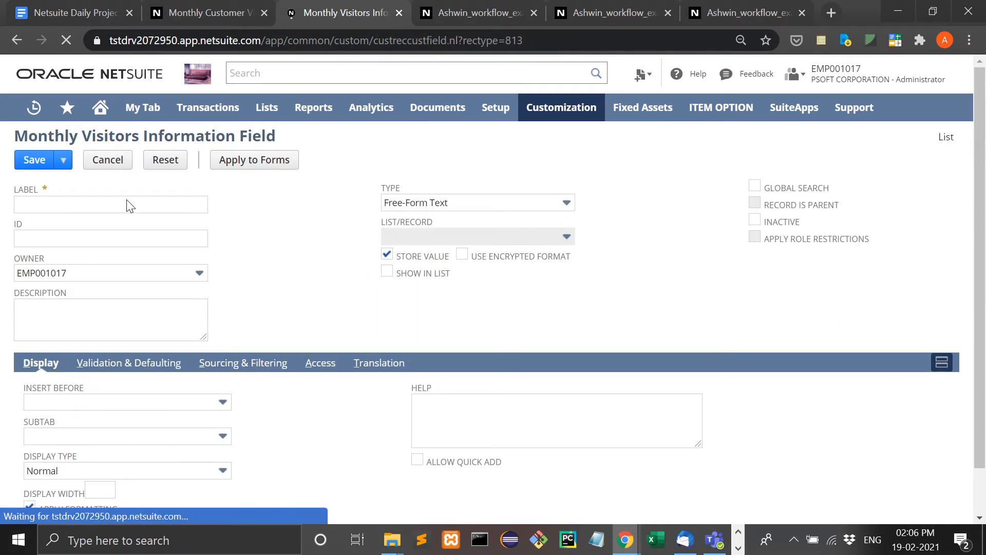
click(130, 205)
text(Purpose)
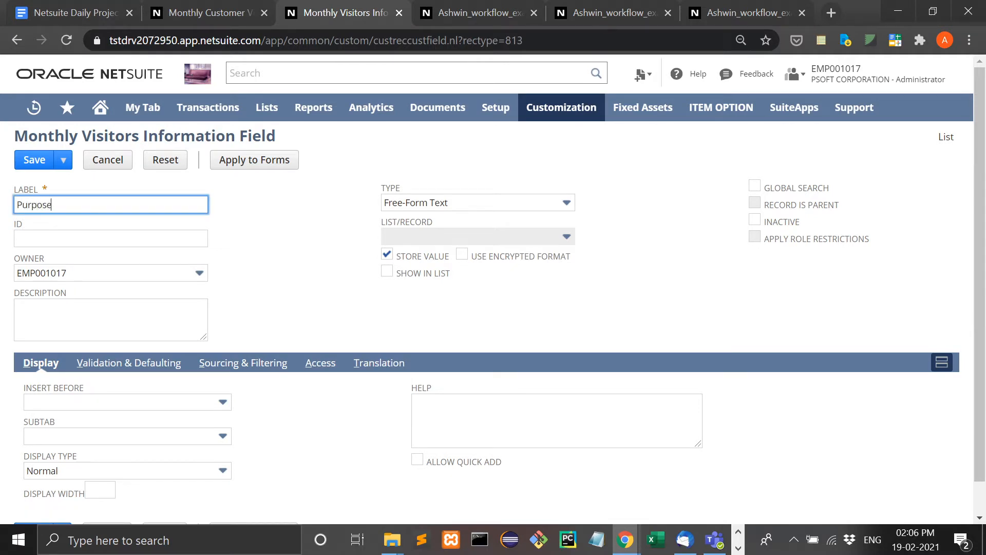
text( of Visit)
click(102, 312)
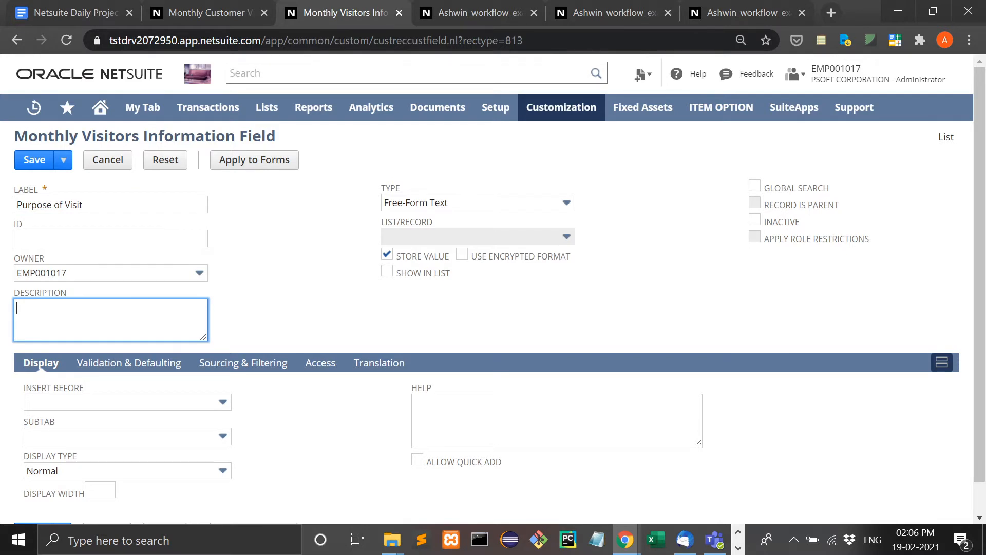
scroll(101, 313, down, 1)
click(31, 502)
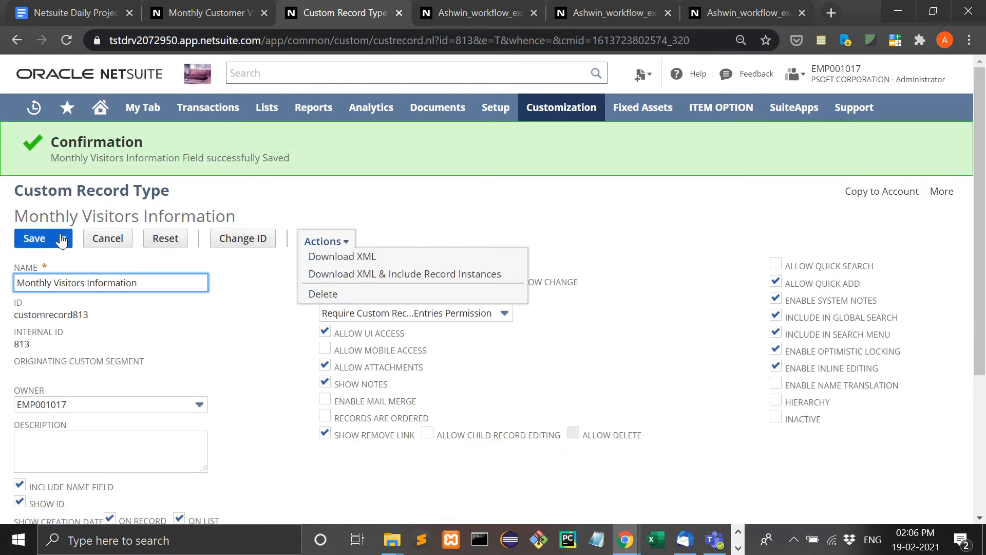
click(35, 244)
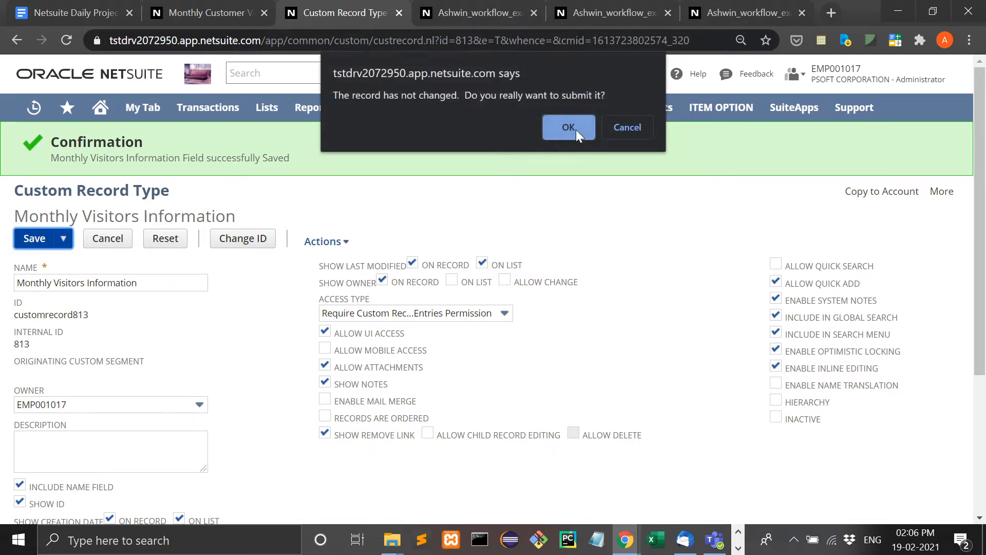
click(575, 130)
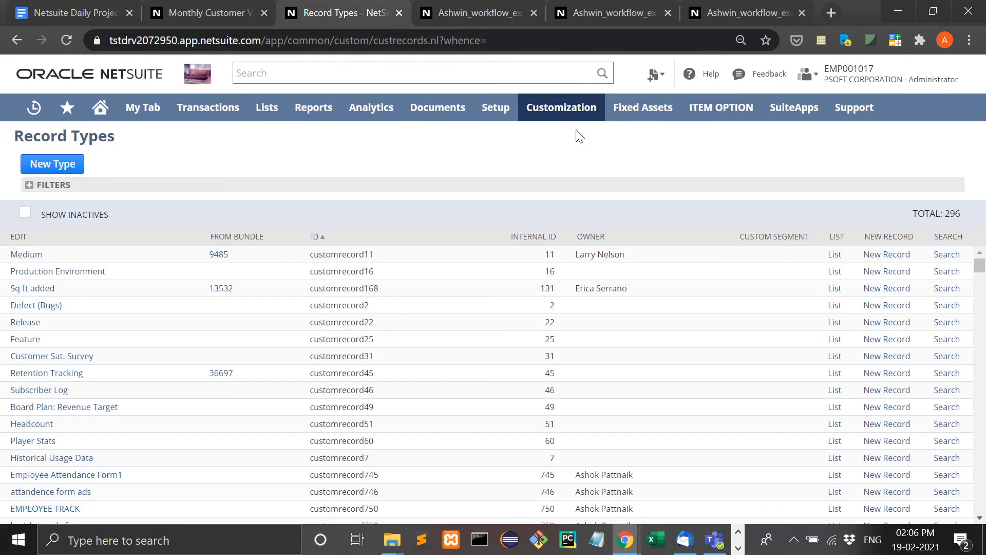
Step: Find the Monthly Visitors Information record type, open its record list, and start a new record
key(ctrl+f)
key(Return)
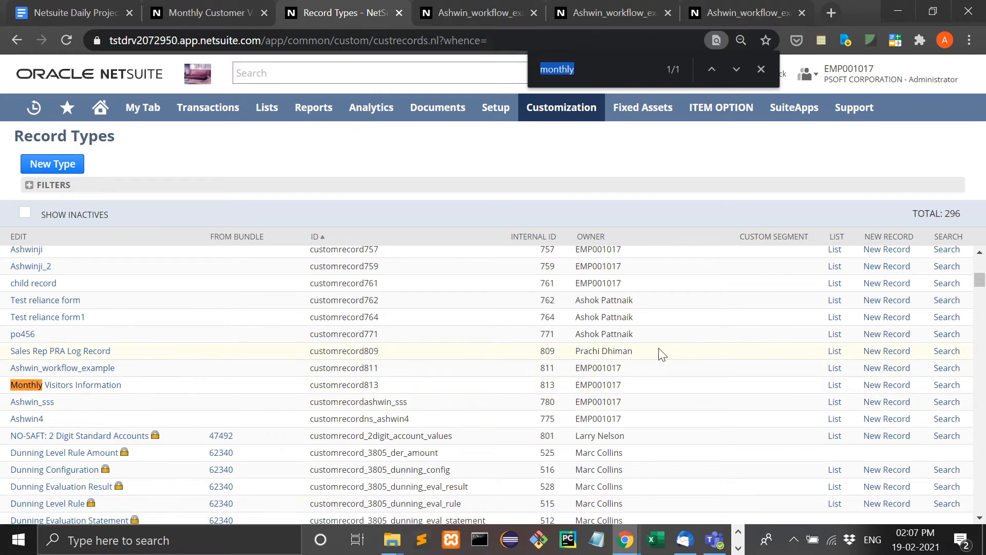
click(835, 389)
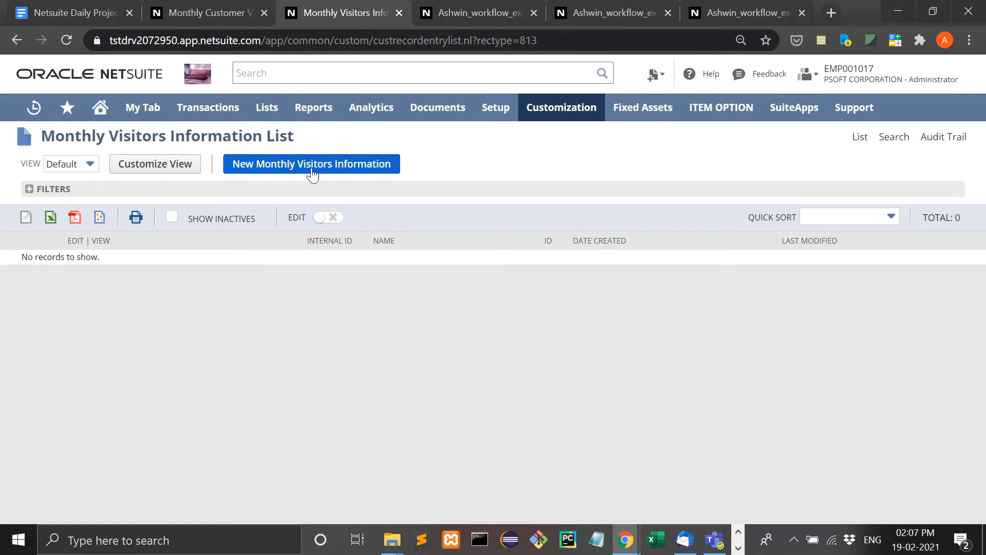
click(356, 164)
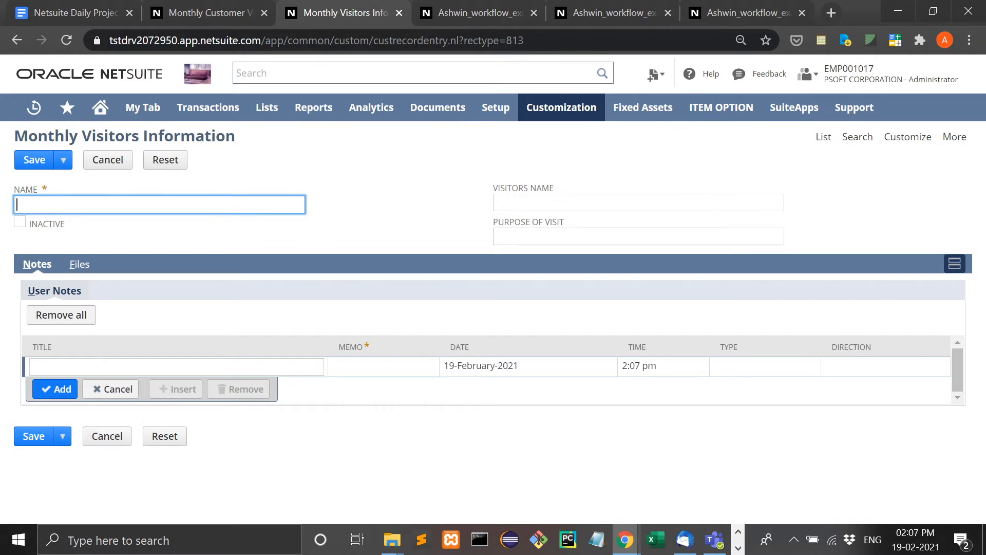
Step: Name the record after the visitor, enter the visitor's name and the purpose For business partnership, then save it
text(Raj's record)
click(544, 202)
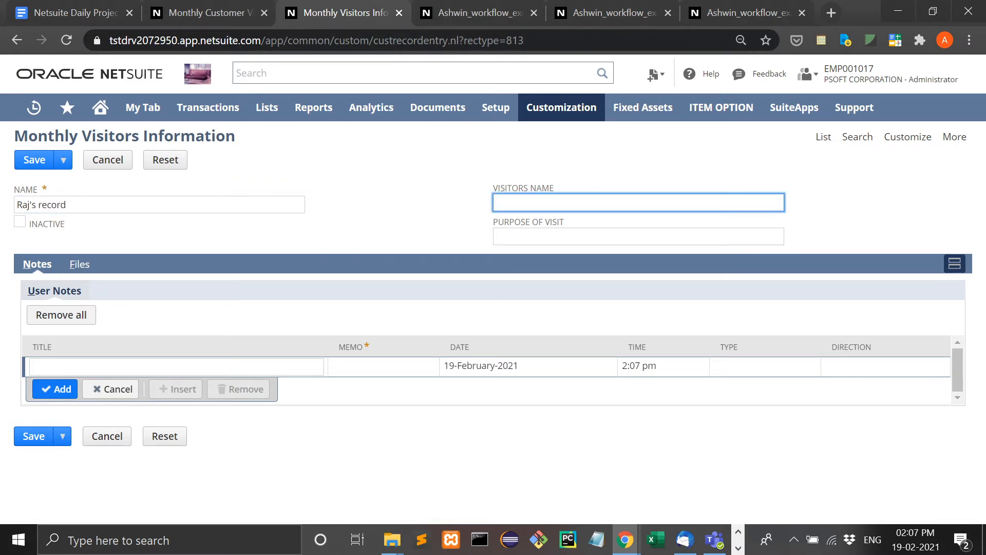
text(Raj)
key(Tab)
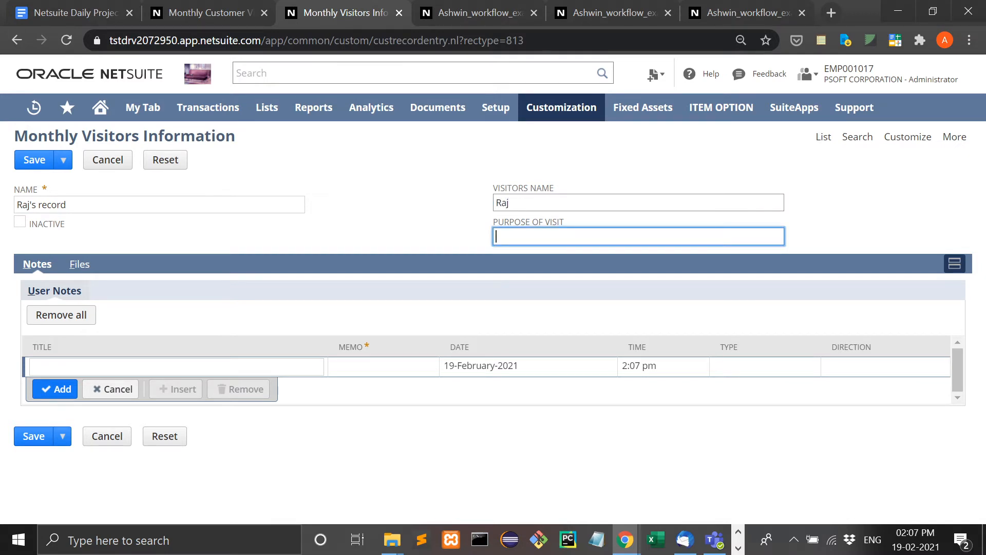
text(For business partnership)
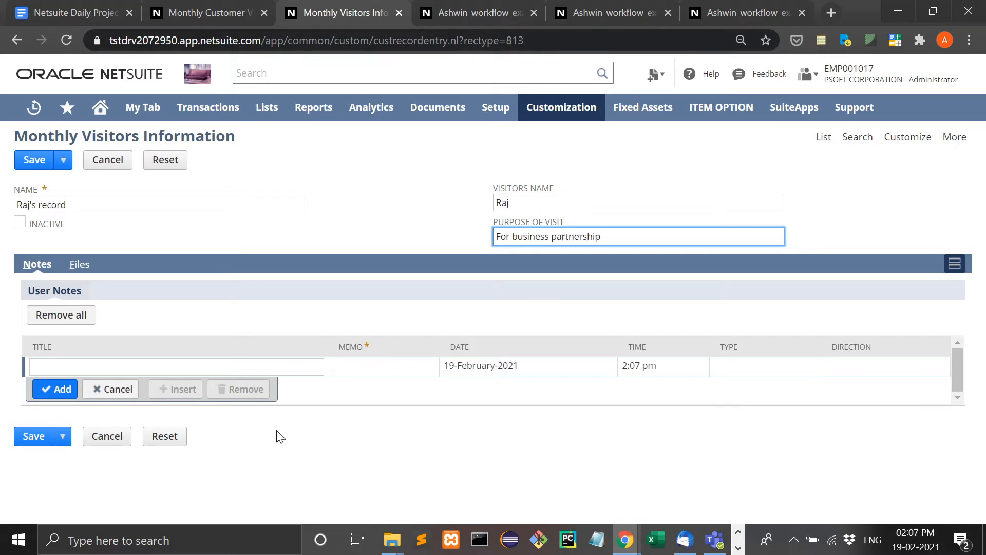
click(26, 441)
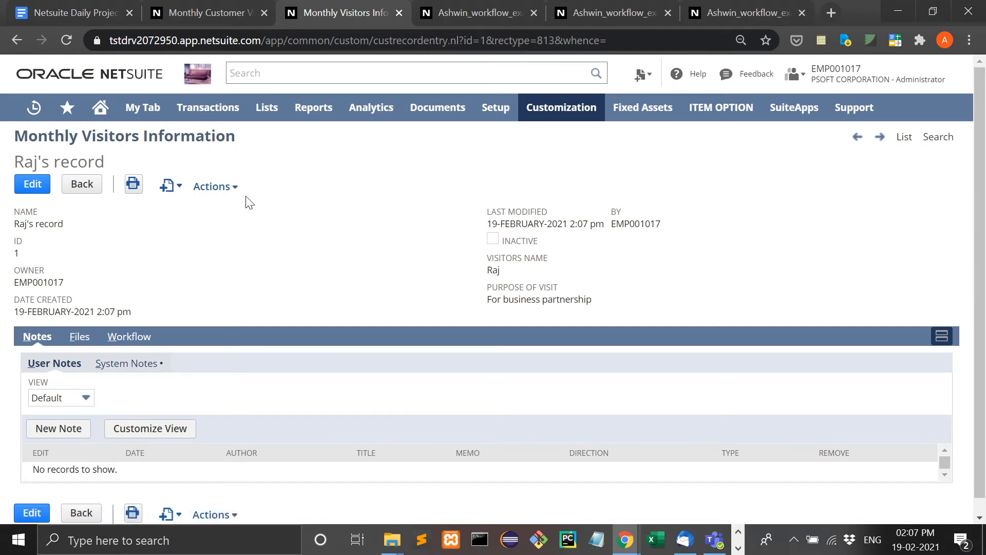
Step: Start another Monthly Visitors Information record and name it as the second visitor's information
mouse_move(234, 185)
click(208, 202)
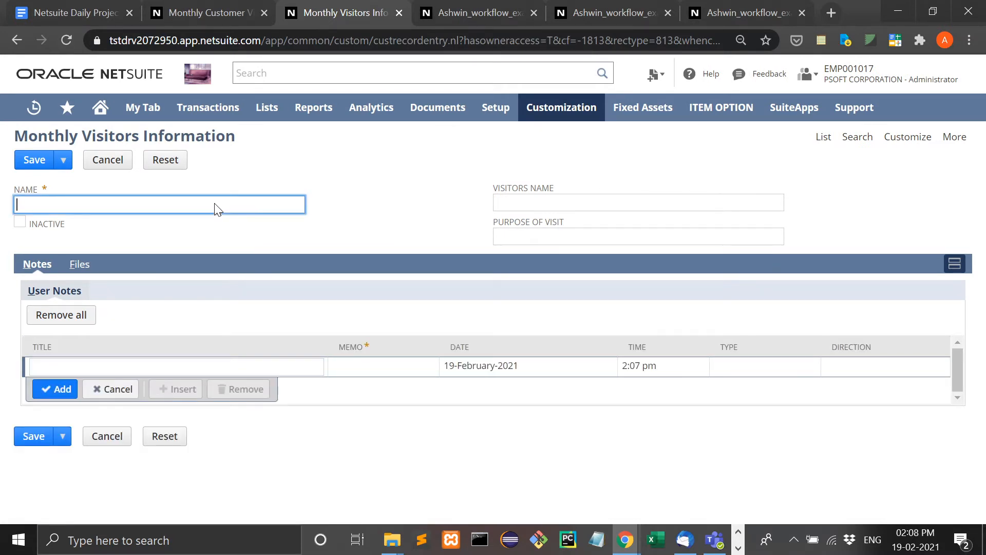
text(Shyam's information)
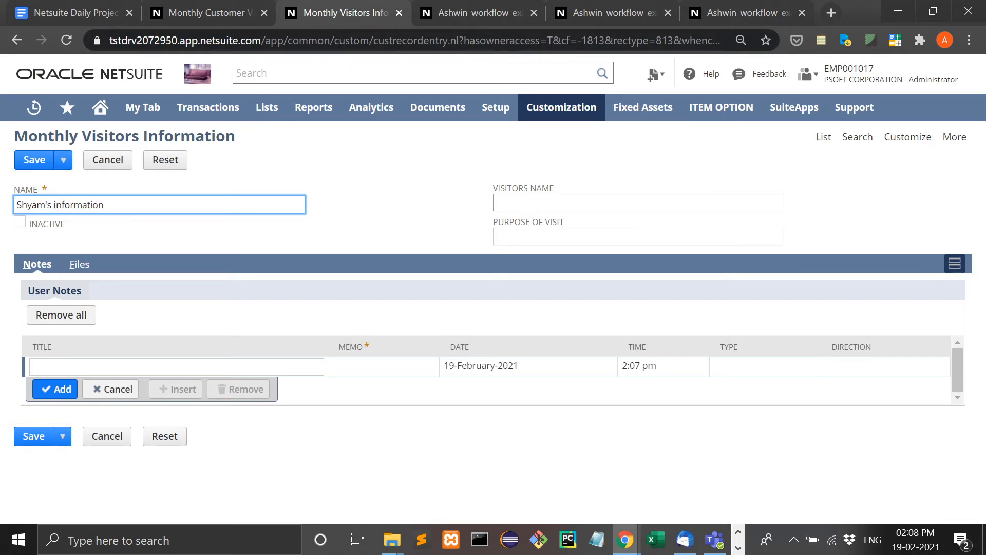
Step: Enter the second visitor's name, set Purpose of Visit to Investment in Company, and save the record
key(Tab)
key(Tab)
text(Shayam)
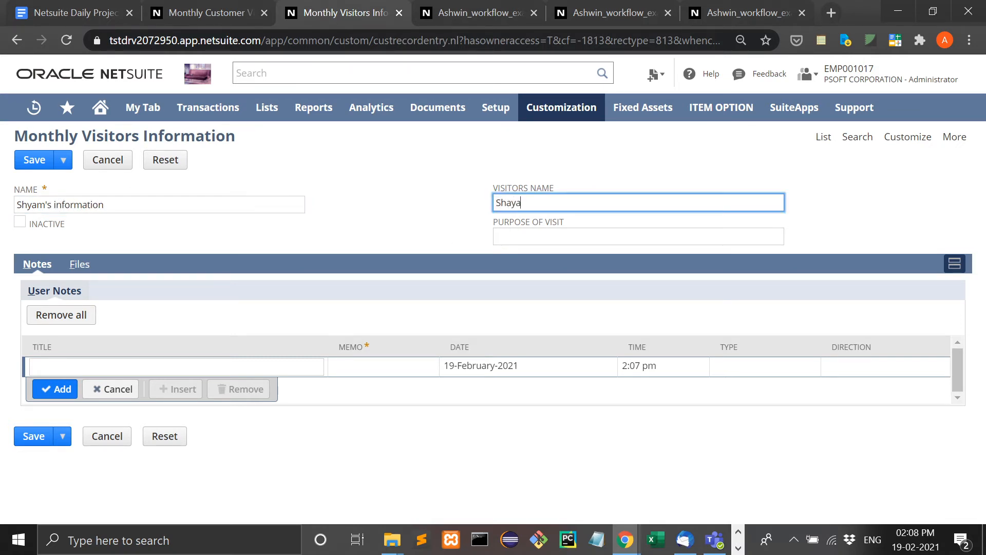
key(BackSpace)
key(BackSpace)
key(BackSpace)
key(BackSpace)
text(yam)
key(Tab)
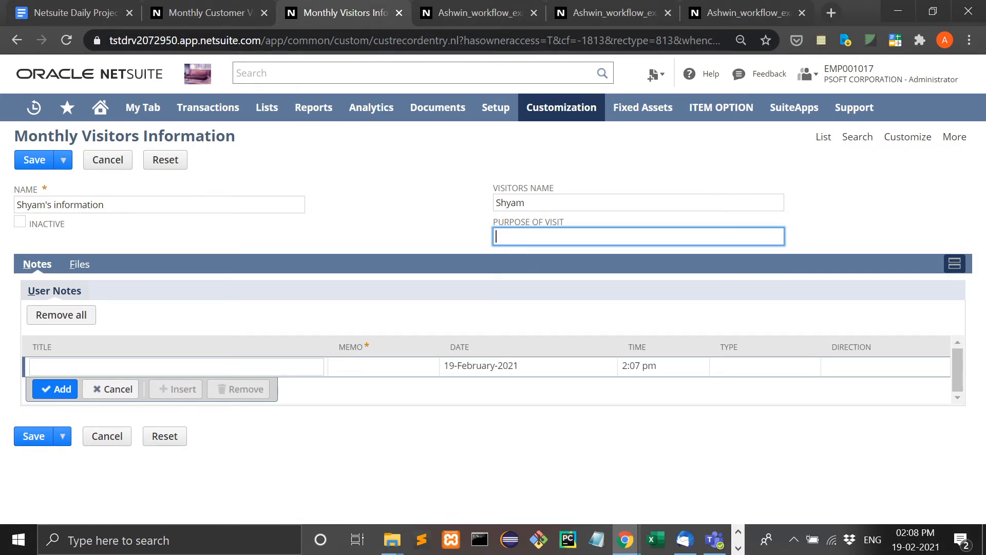
text(Investment in Company)
click(35, 437)
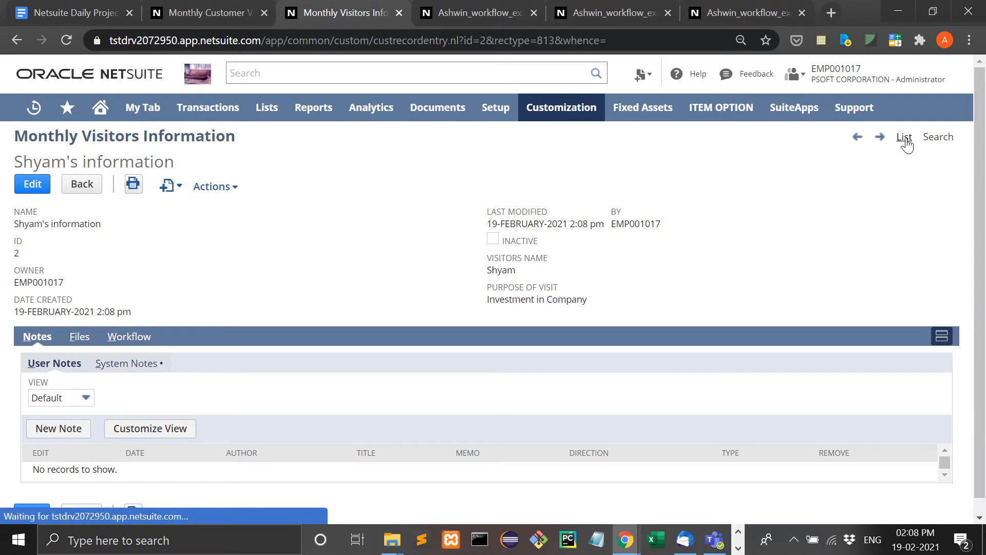
Step: Open the record list, customize its default view, and add Visitors Name as a result column
click(904, 136)
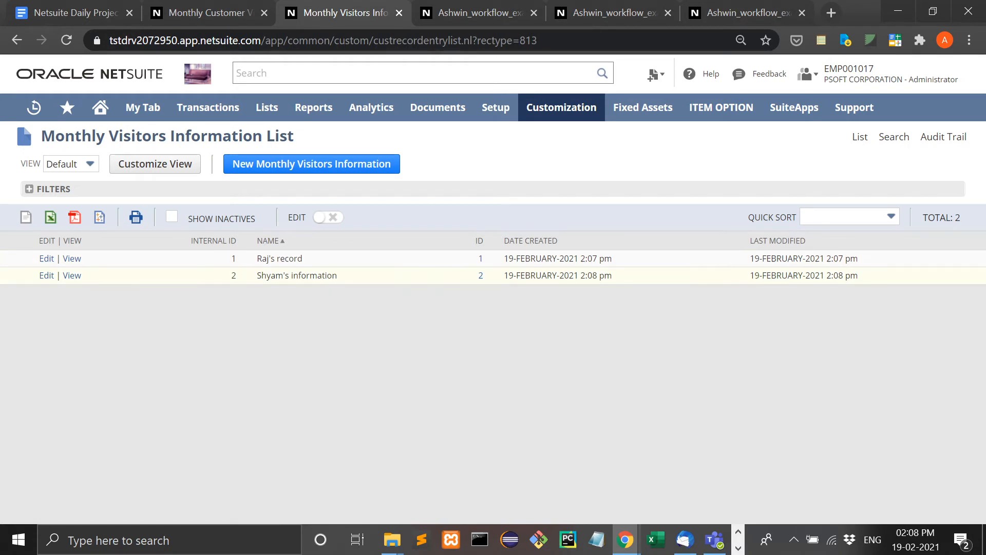
click(177, 173)
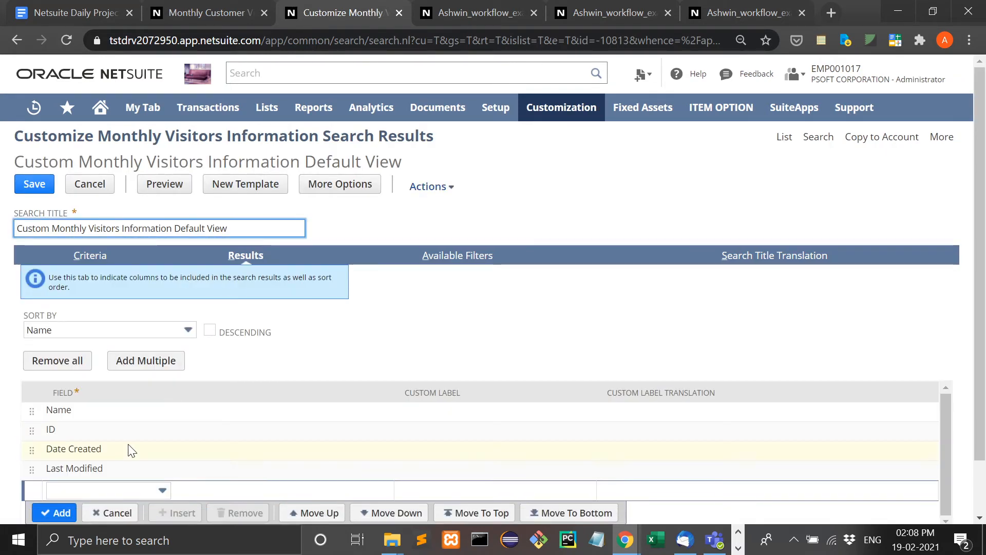
click(119, 492)
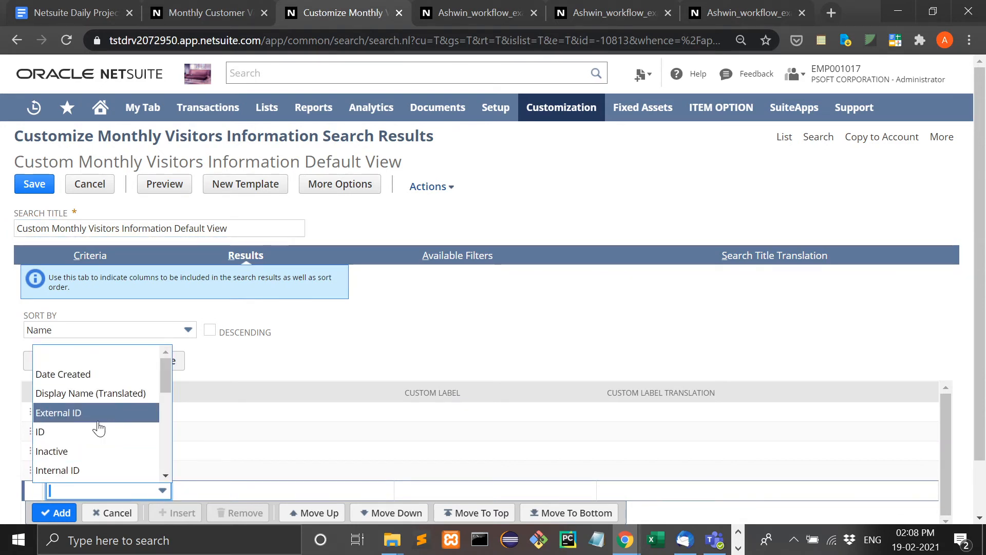
scroll(100, 428, down, 2)
scroll(99, 428, down, 3)
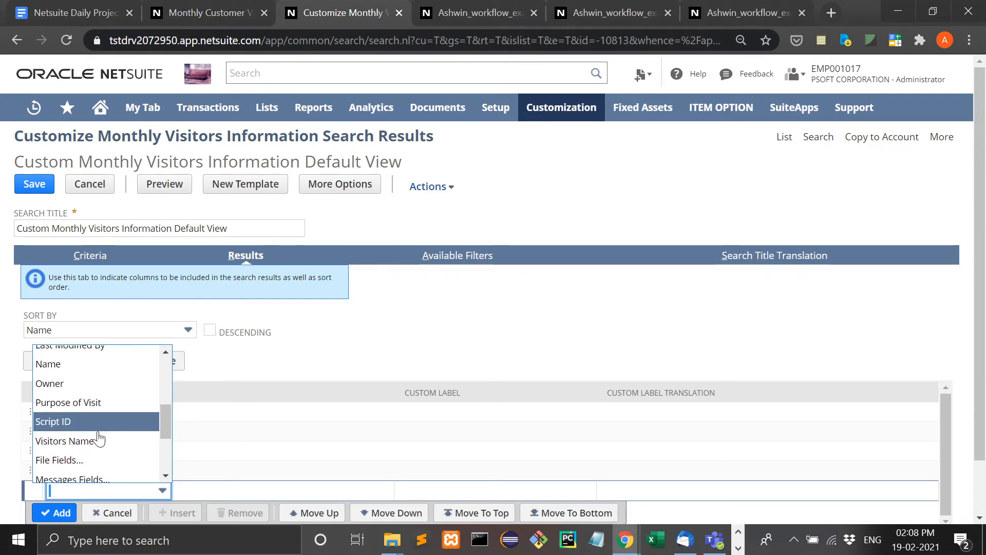
click(98, 444)
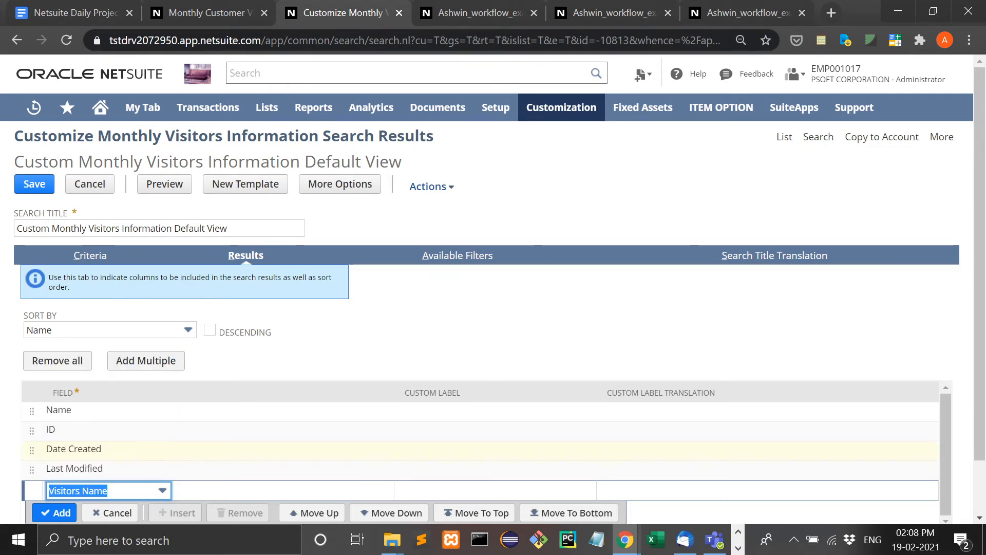
click(60, 513)
Step: Add Purpose of Visit as a result column below Visitors Name in the customized list view
scroll(146, 432, down, 2)
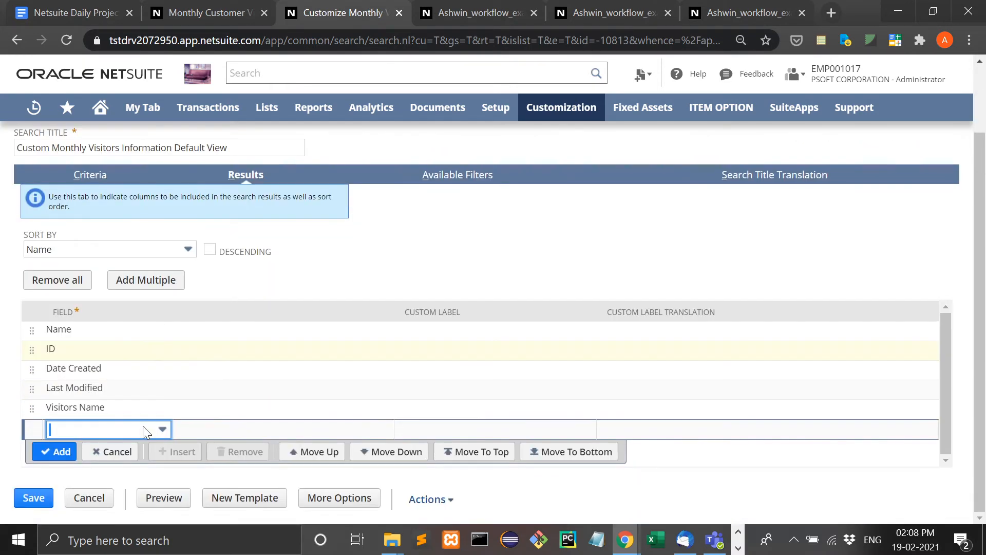
click(90, 430)
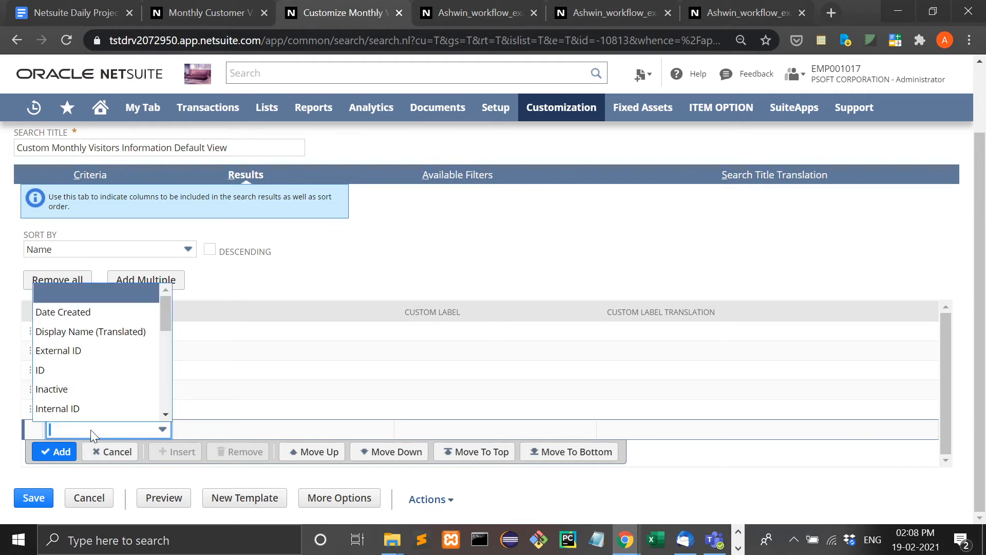
scroll(90, 398, down, 3)
click(89, 394)
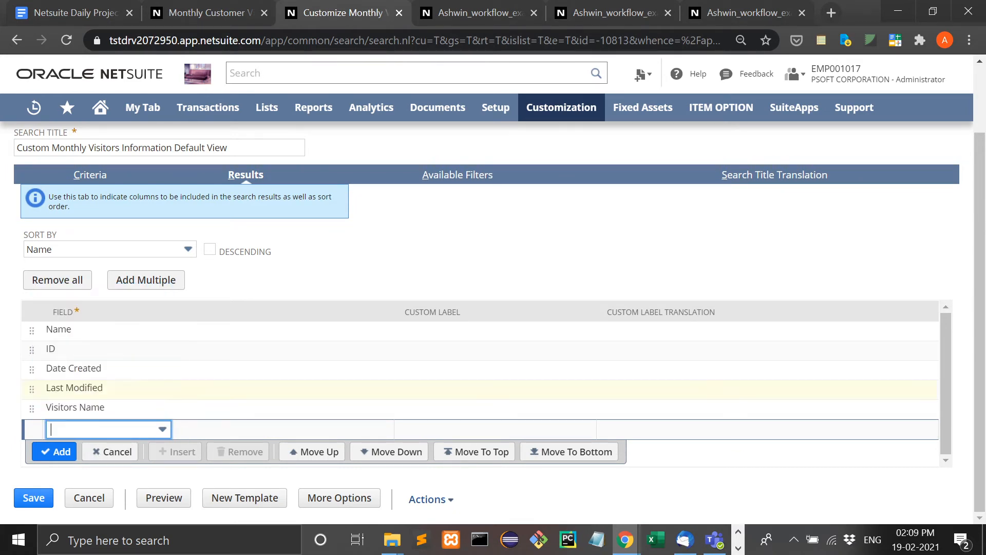
click(97, 429)
scroll(84, 398, down, 5)
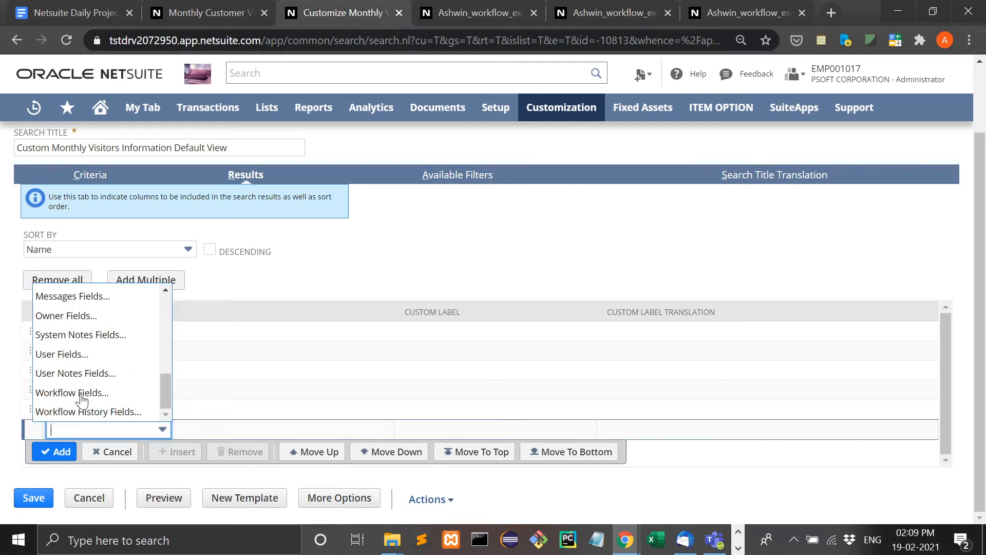
scroll(91, 310, up, 3)
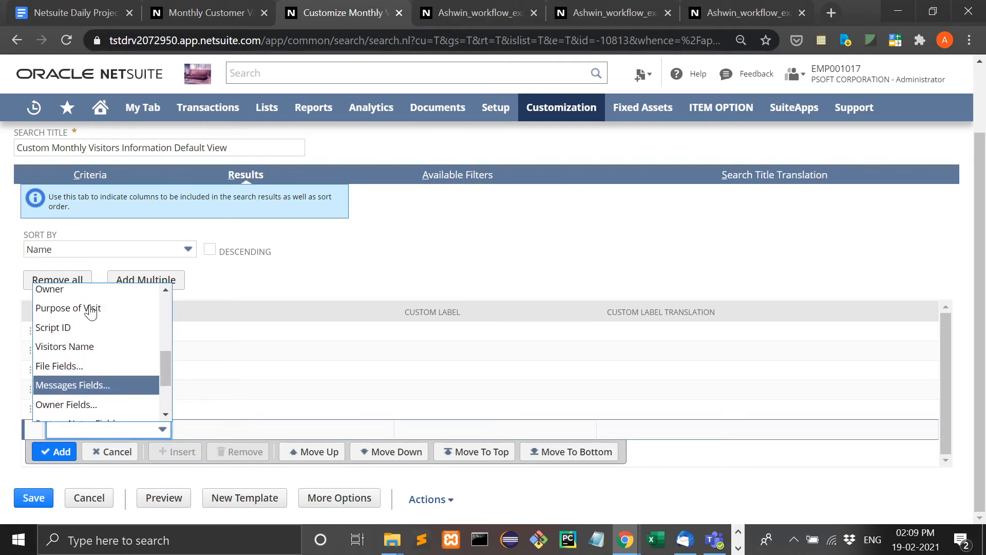
click(90, 433)
scroll(88, 396, down, 4)
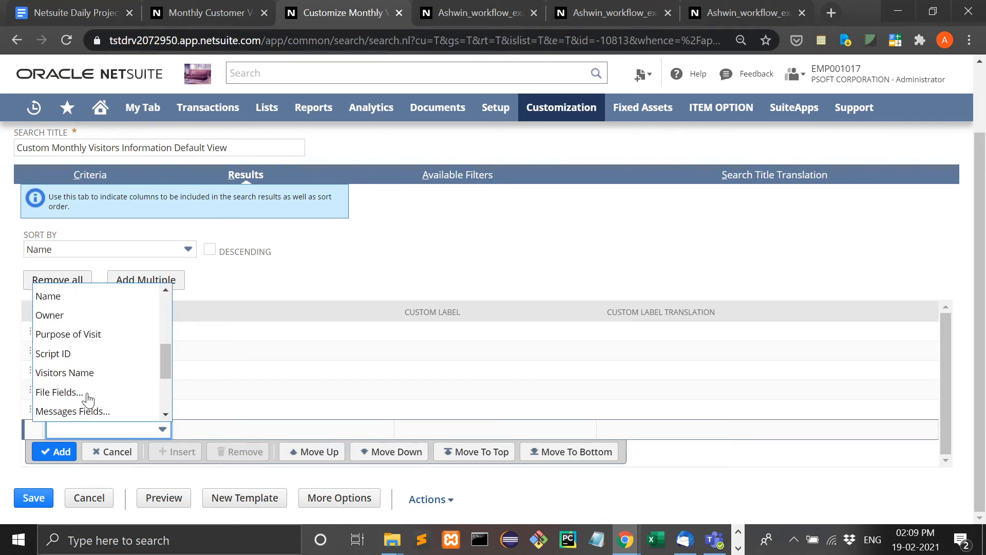
scroll(88, 398, down, 5)
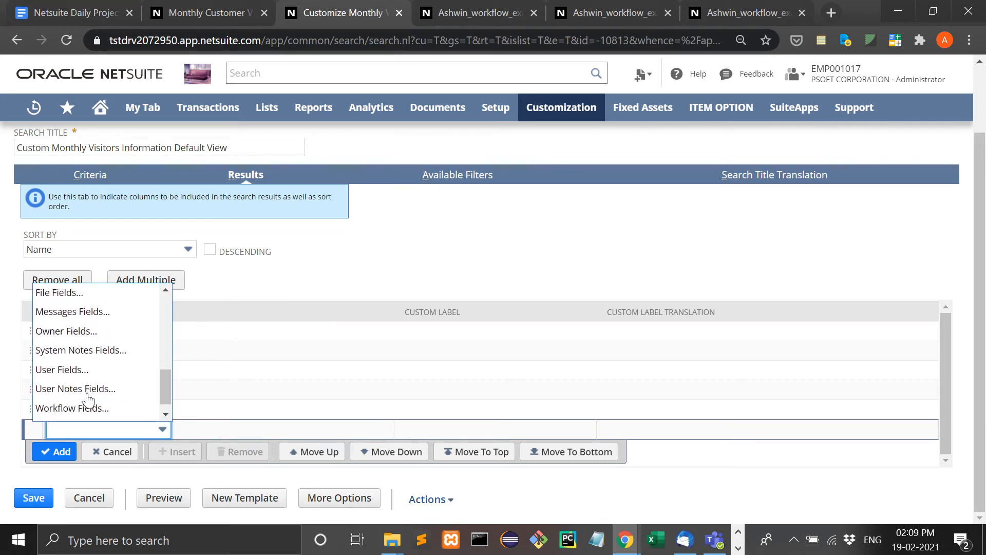
scroll(88, 398, up, 6)
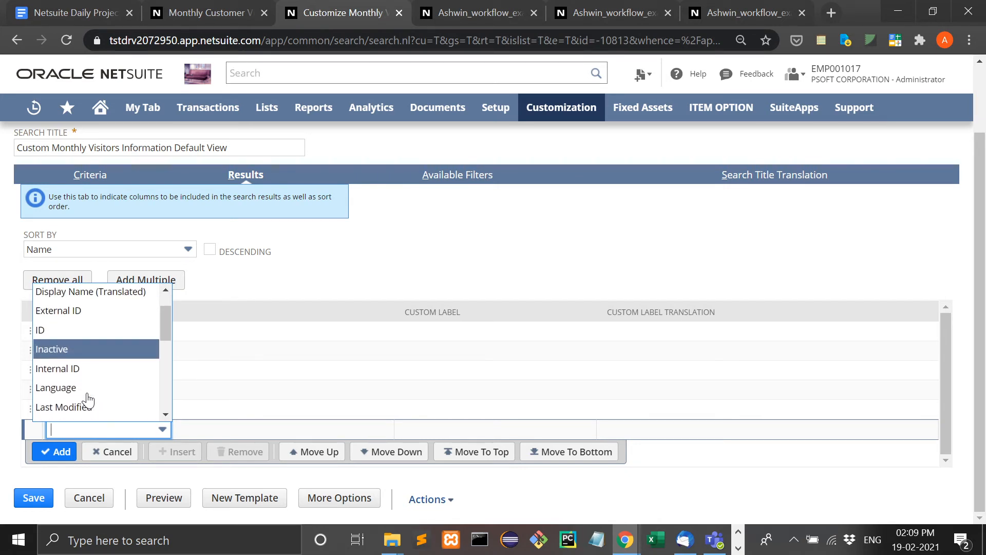
scroll(88, 398, up, 1)
scroll(88, 398, down, 5)
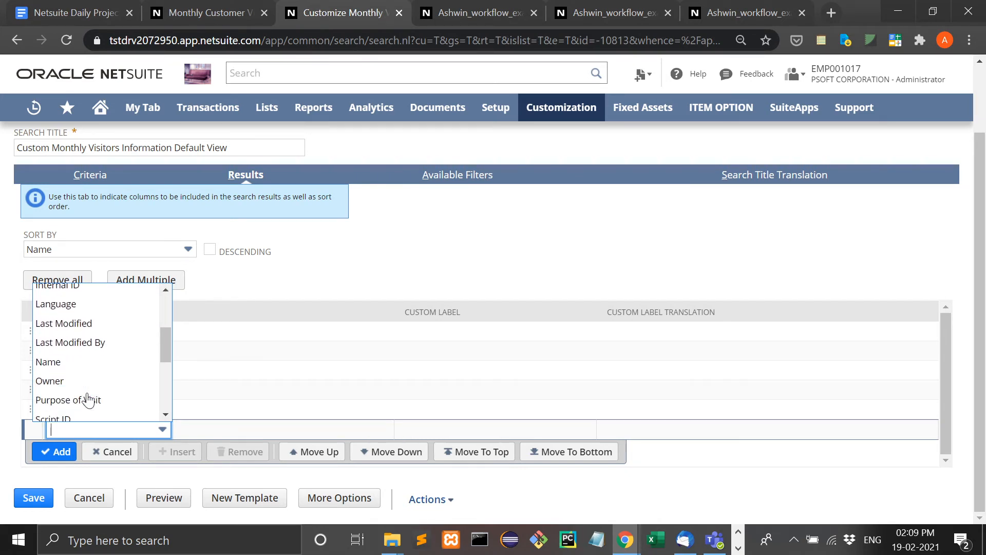
click(87, 383)
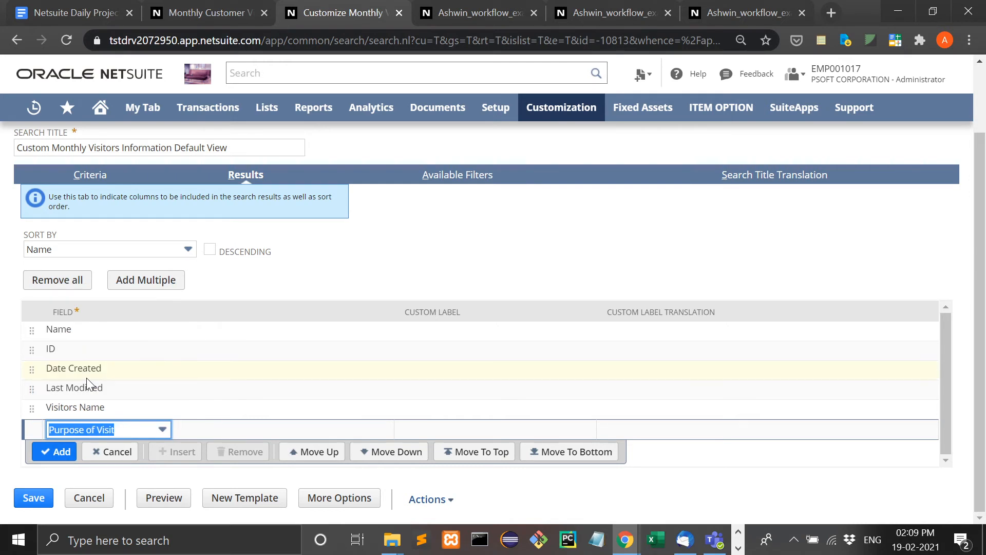
click(62, 451)
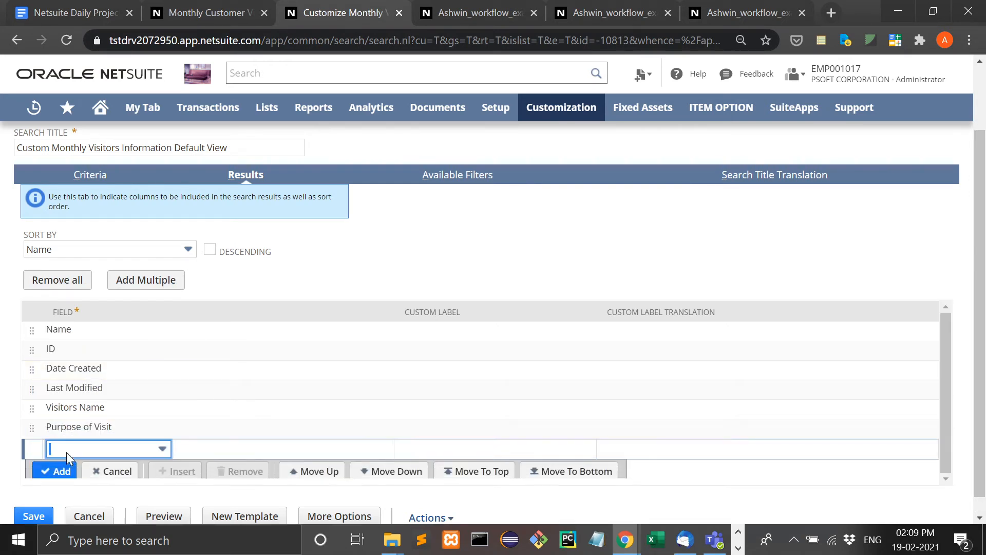
Step: Try moving the Visitors Name column above Last Modified, and put Last Modified back above it
click(143, 413)
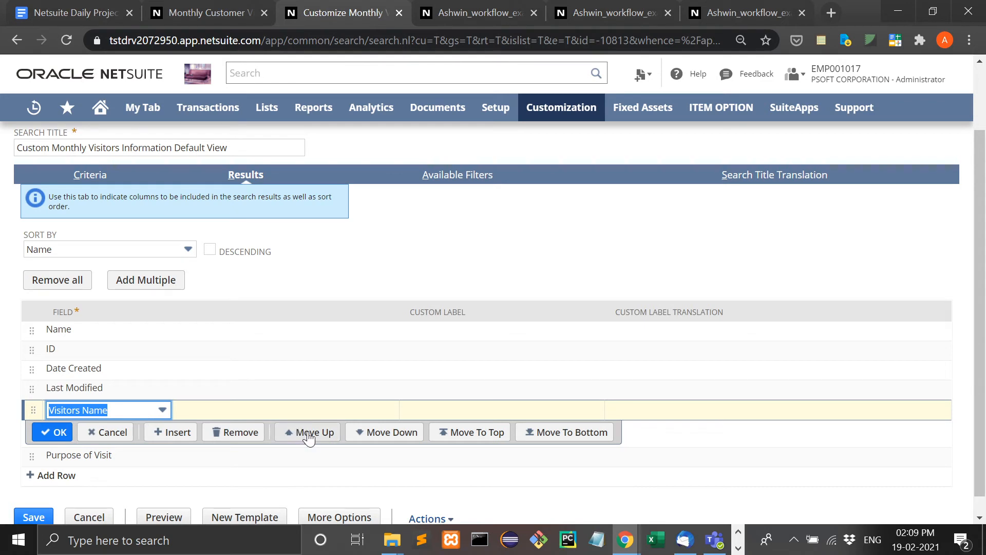
click(308, 434)
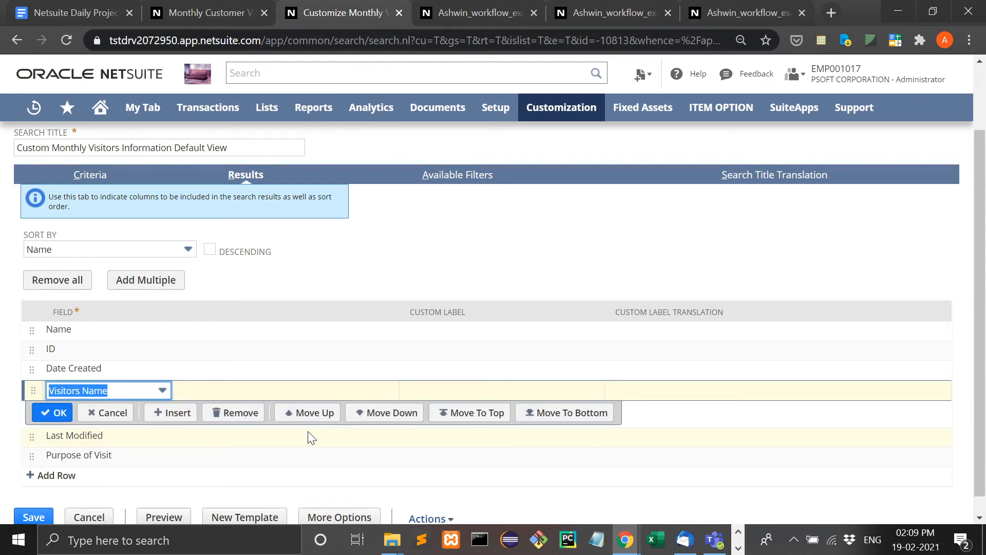
click(310, 436)
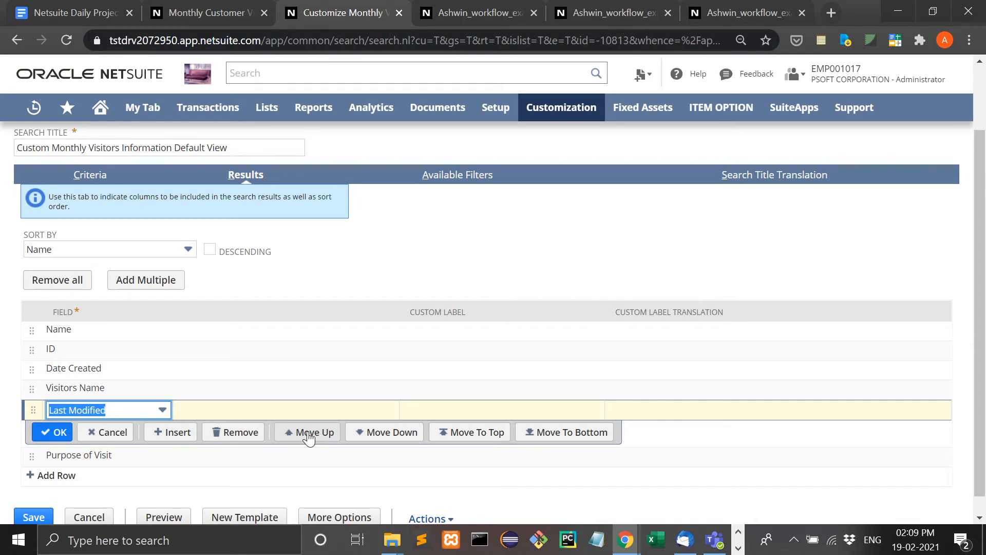
click(309, 436)
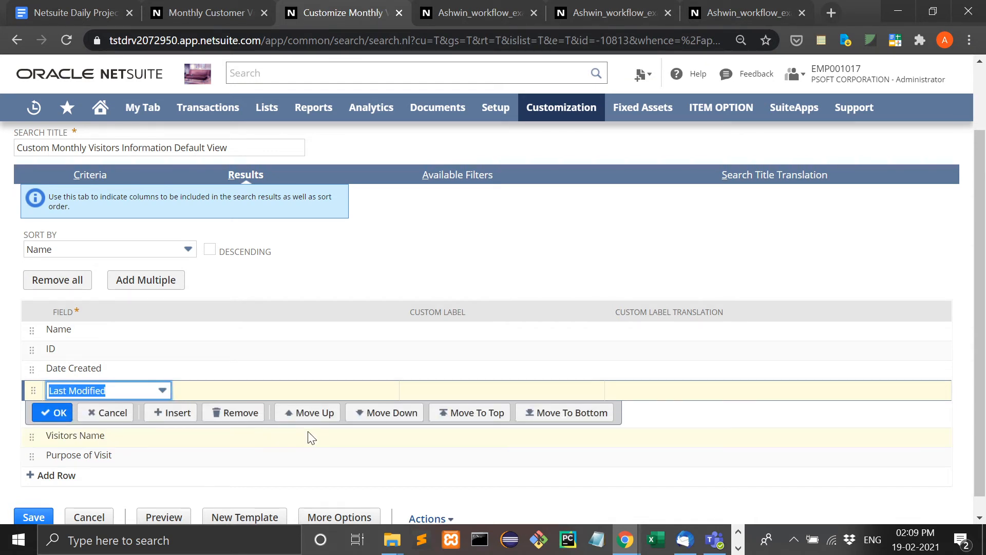
click(44, 416)
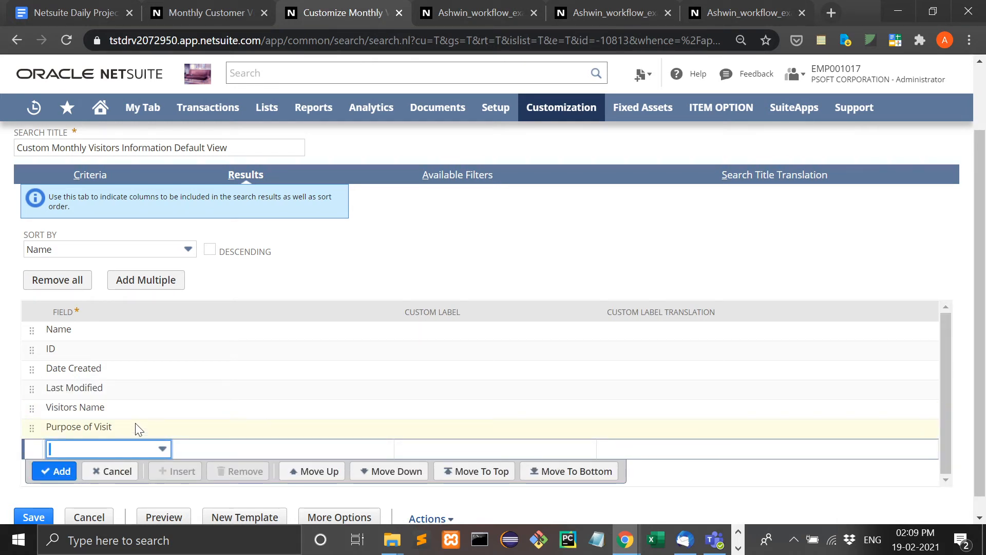
Step: Save the customized list view and start a new Monthly Visitors Information record
click(39, 520)
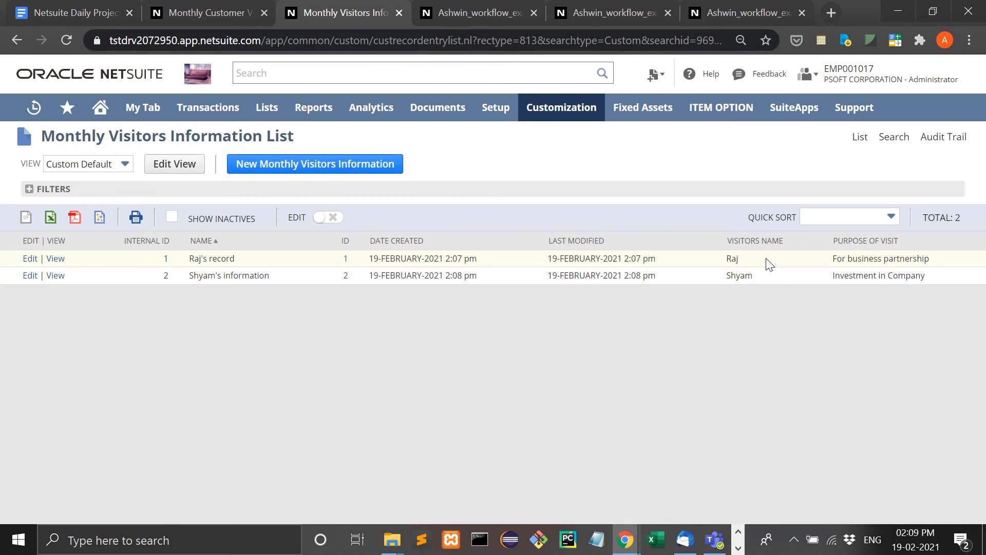
click(367, 170)
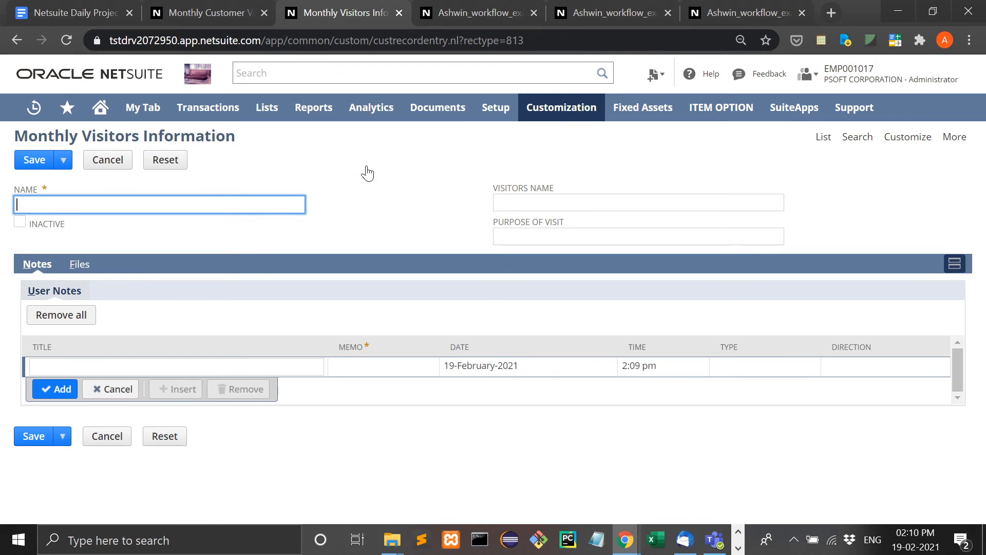
Step: Leave the blank visitor record without saving and open the list of custom record types
click(113, 173)
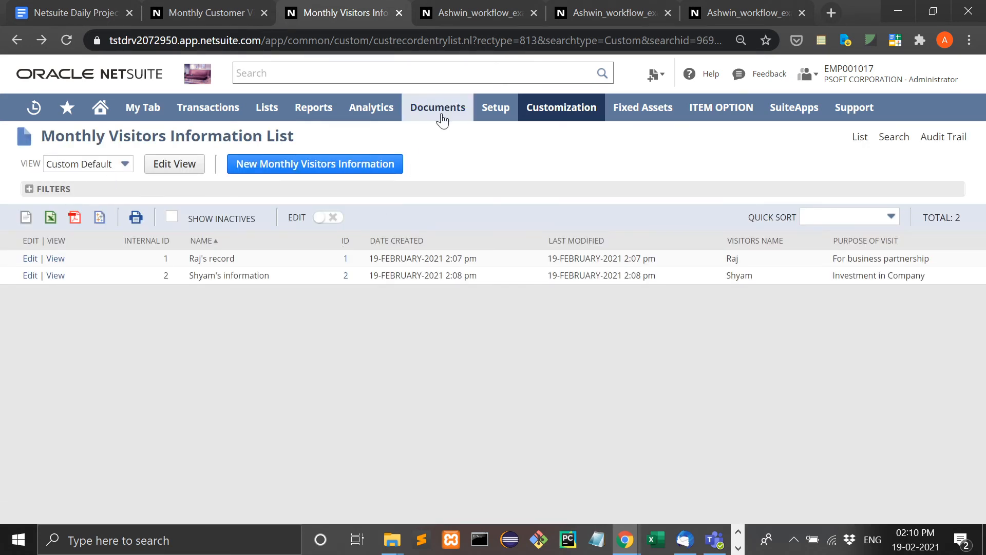
mouse_move(550, 110)
mouse_move(596, 198)
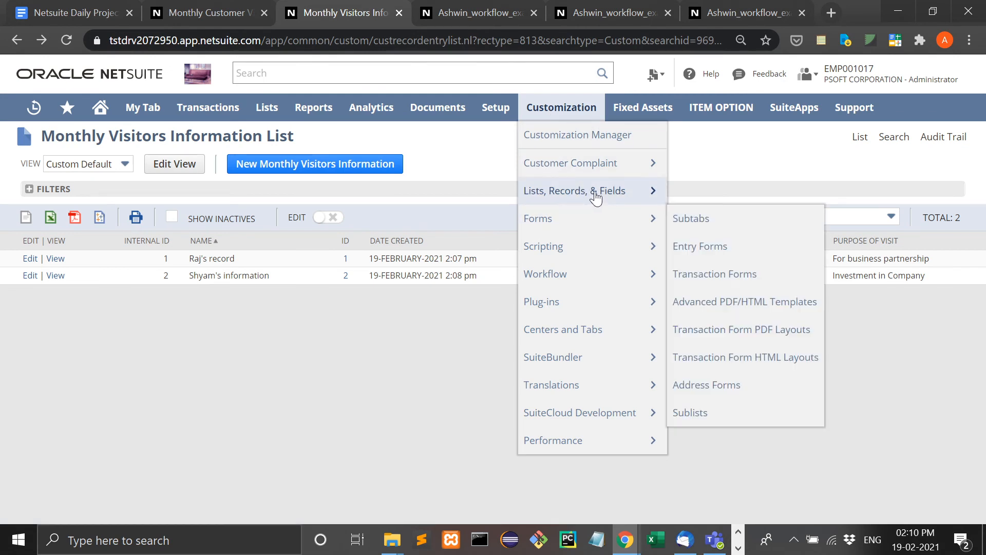
mouse_move(715, 183)
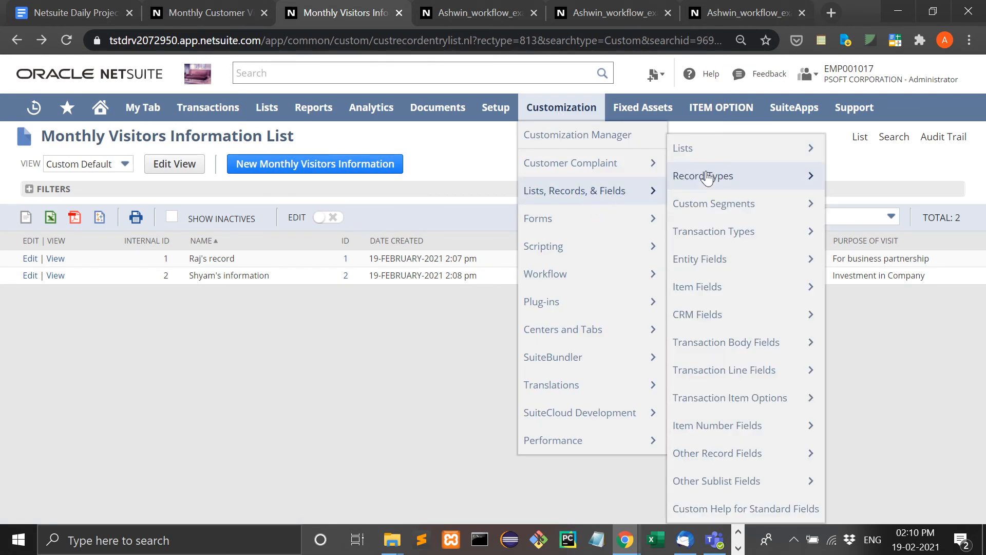
click(709, 177)
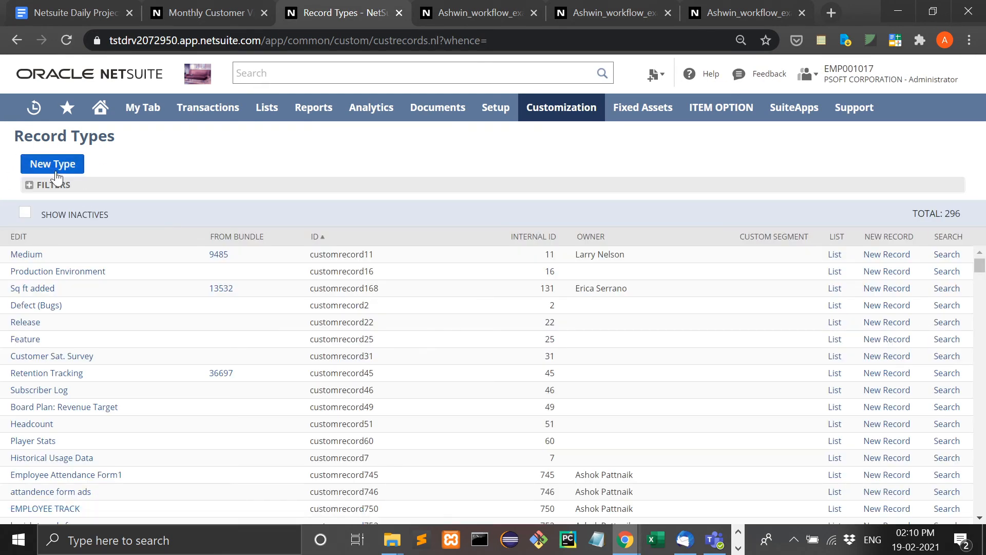
Step: Find "monthly" among the record types and open Monthly Visitors Information to review its settings and fields
key(ctrl+f)
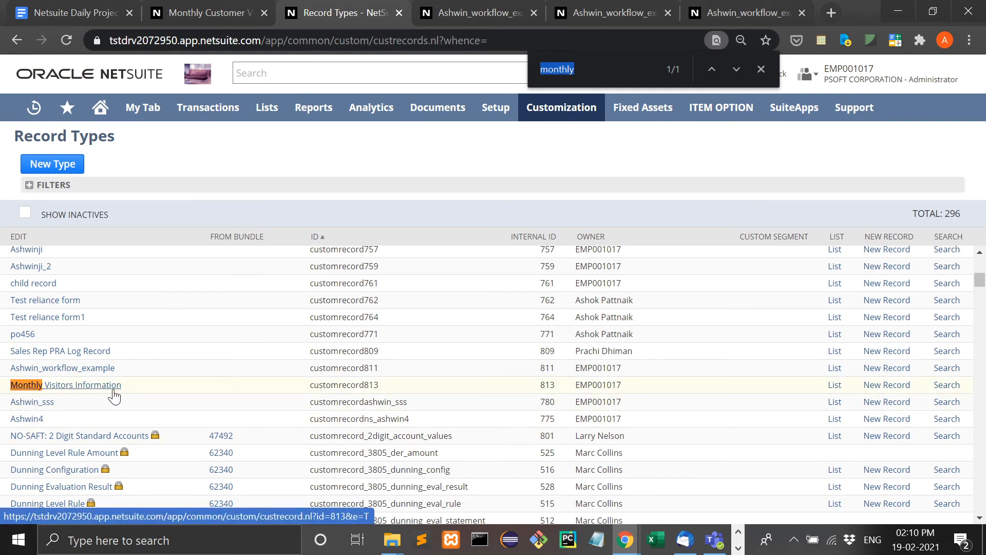
click(113, 391)
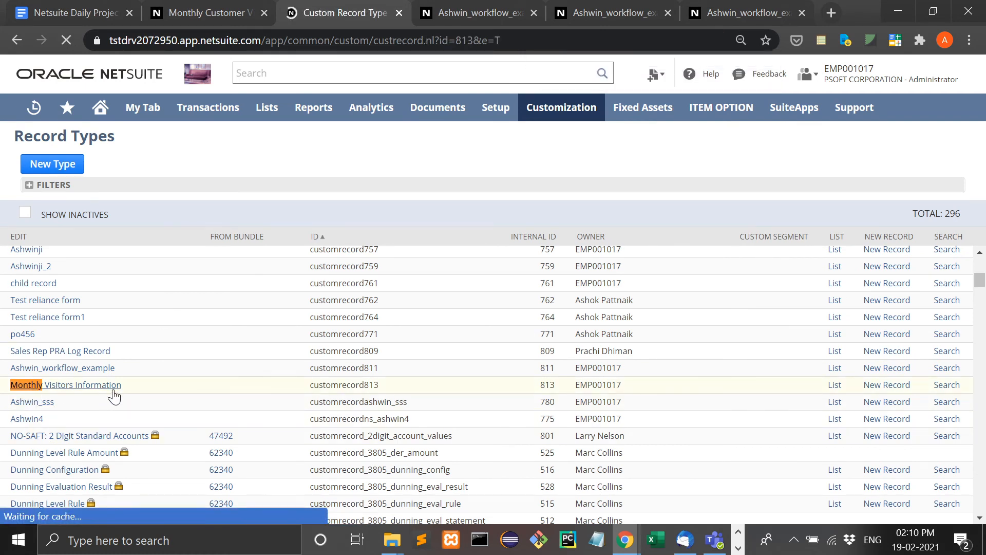
scroll(231, 329, down, 4)
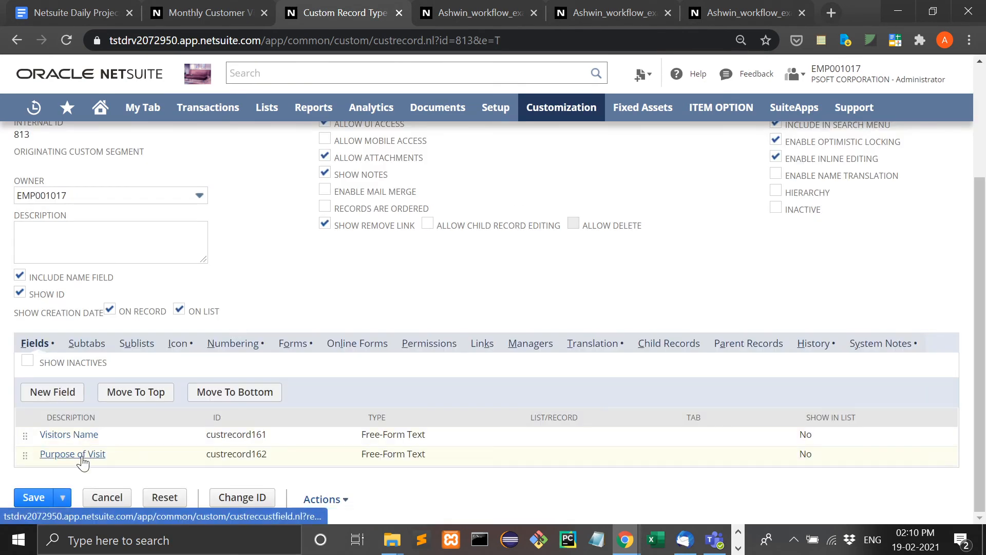
scroll(263, 301, up, 3)
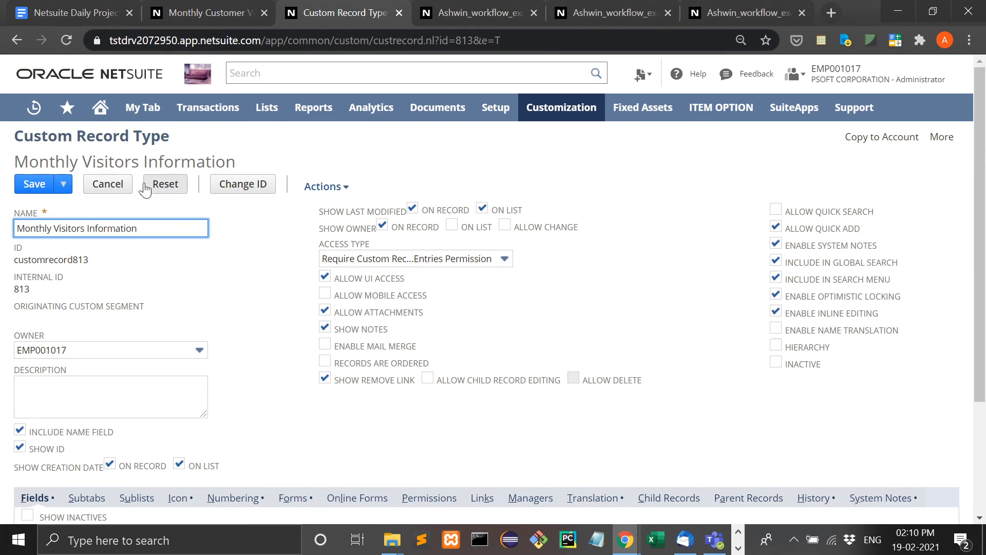
Step: Cancel editing the record type and open the list of Monthly Visitors Information records
click(111, 184)
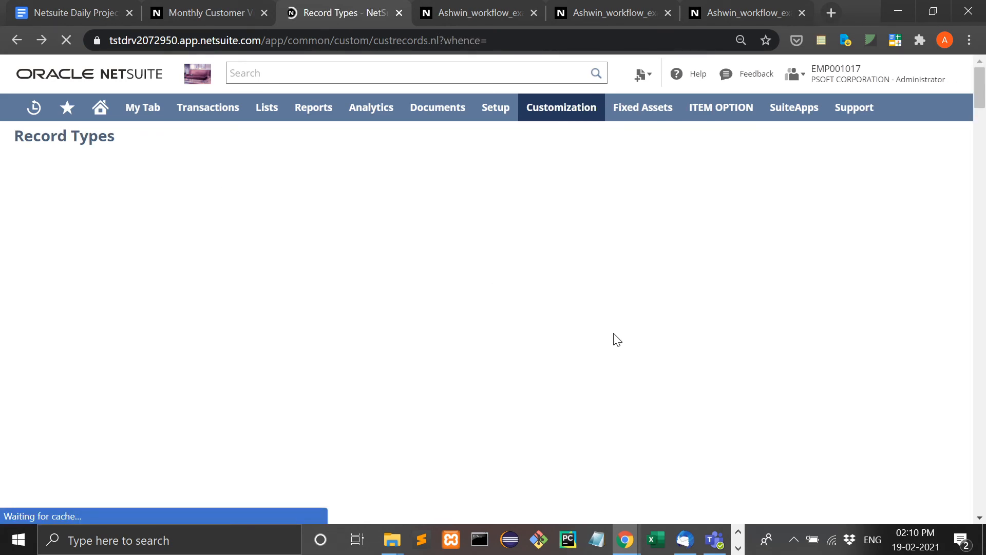
key(ctrl+f)
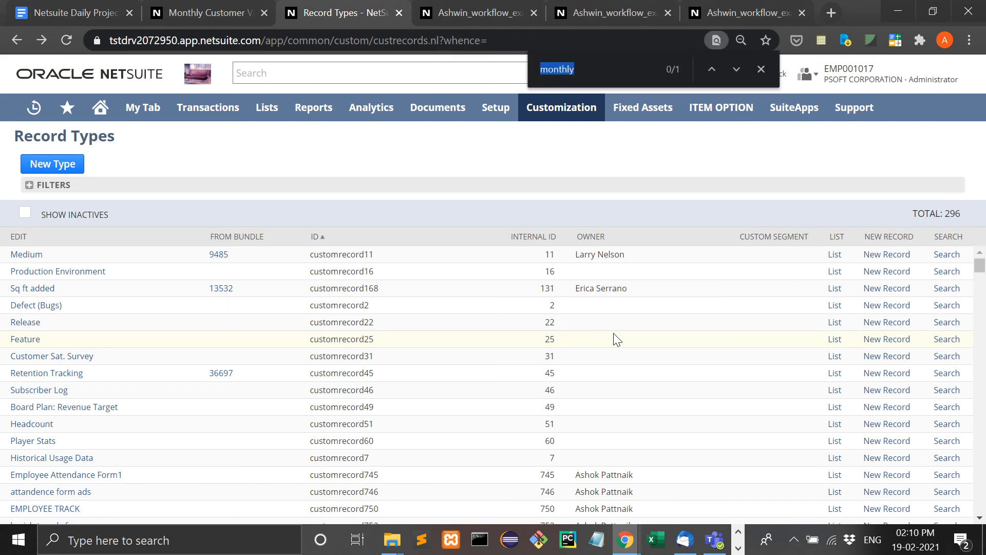
click(835, 390)
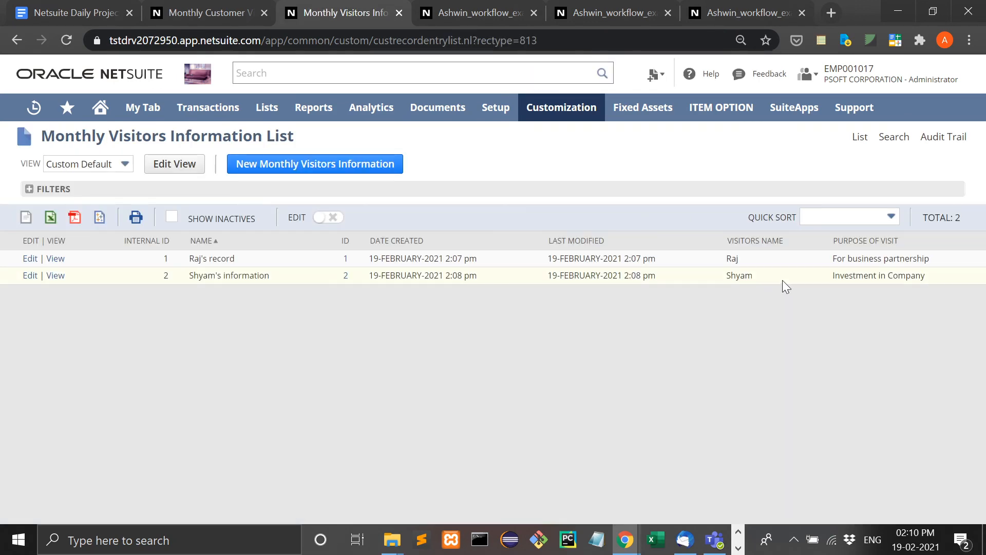
Step: Open a blank Monthly Visitors Information record to check its entry fields, and return to the record list without saving
click(352, 176)
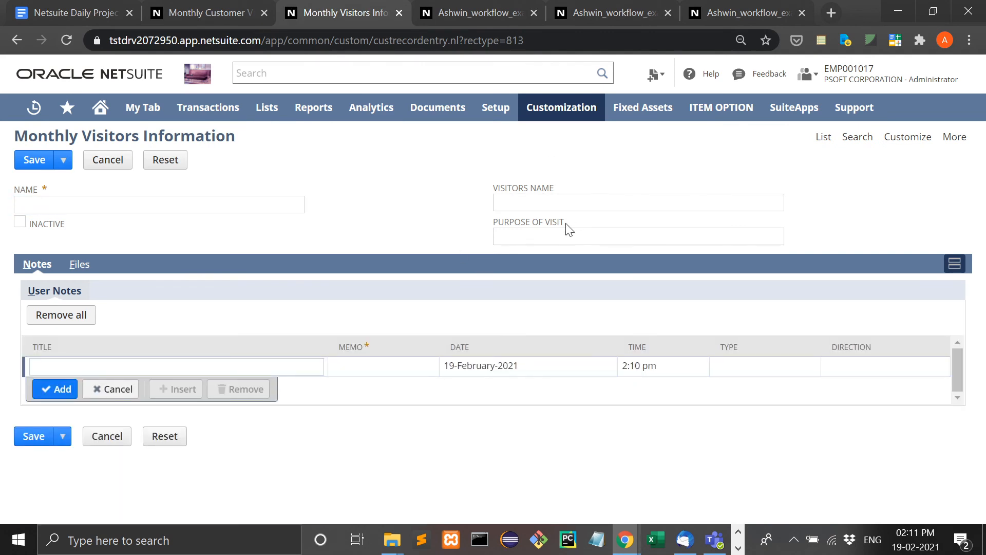
click(572, 237)
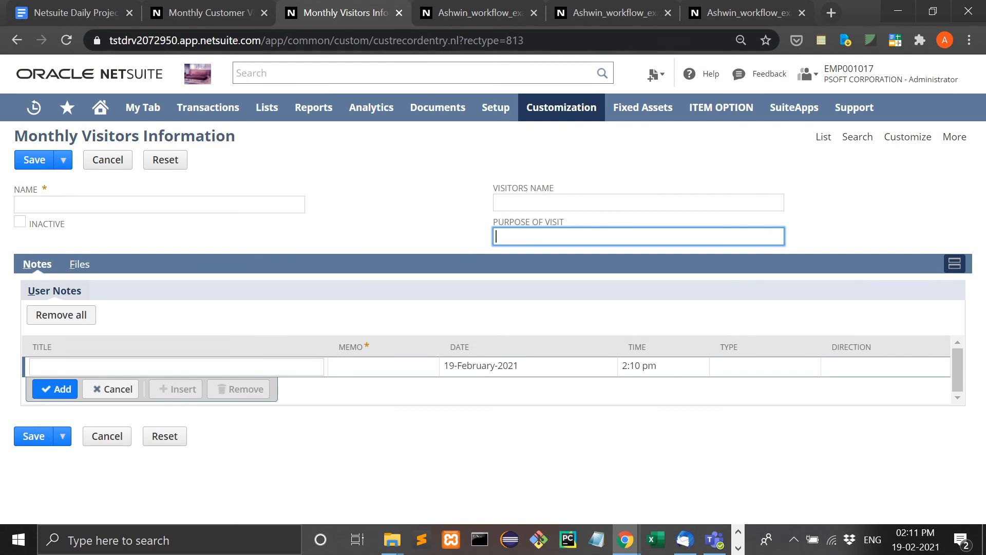
click(428, 198)
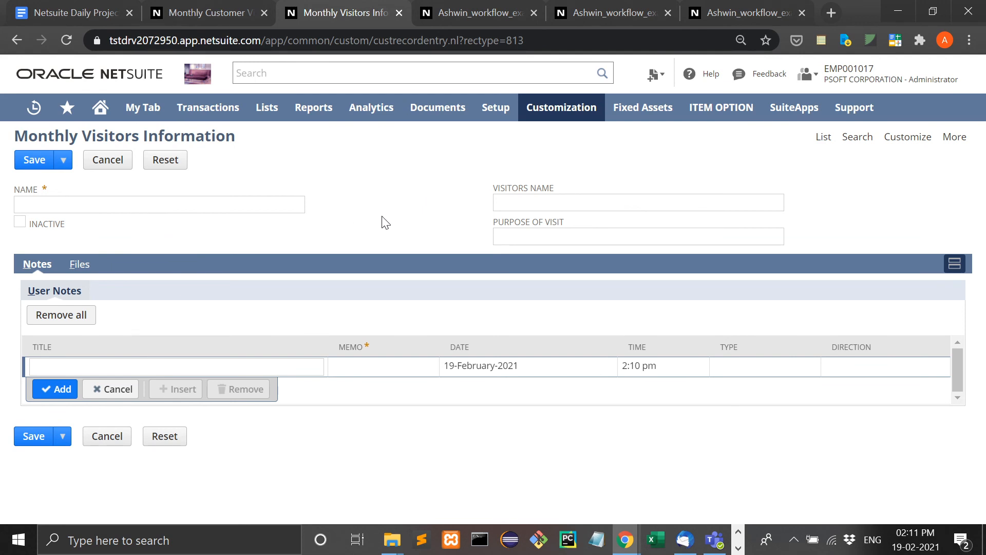
click(824, 138)
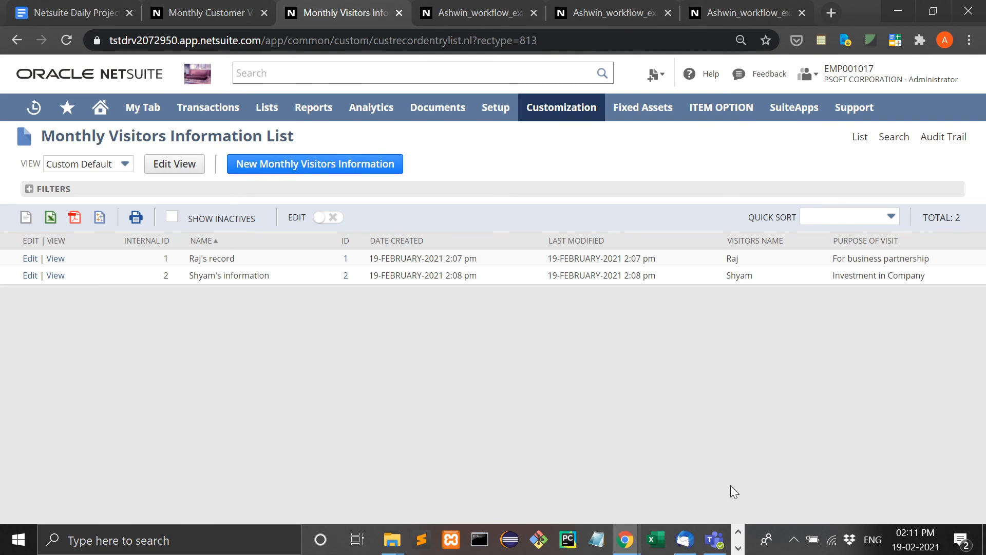
Step: Switch to the running PowerPoint slide show of the Creating Records presentation
click(738, 549)
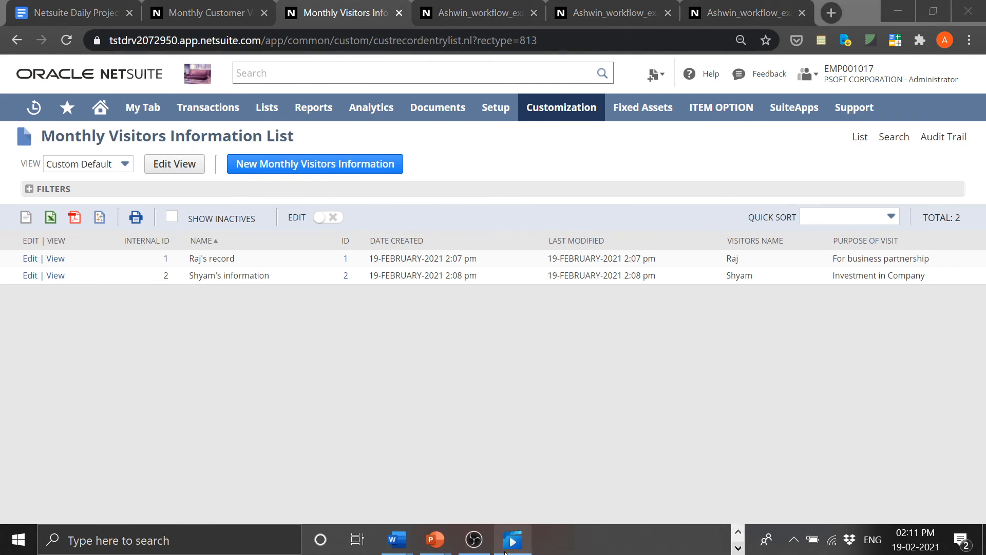
mouse_move(456, 542)
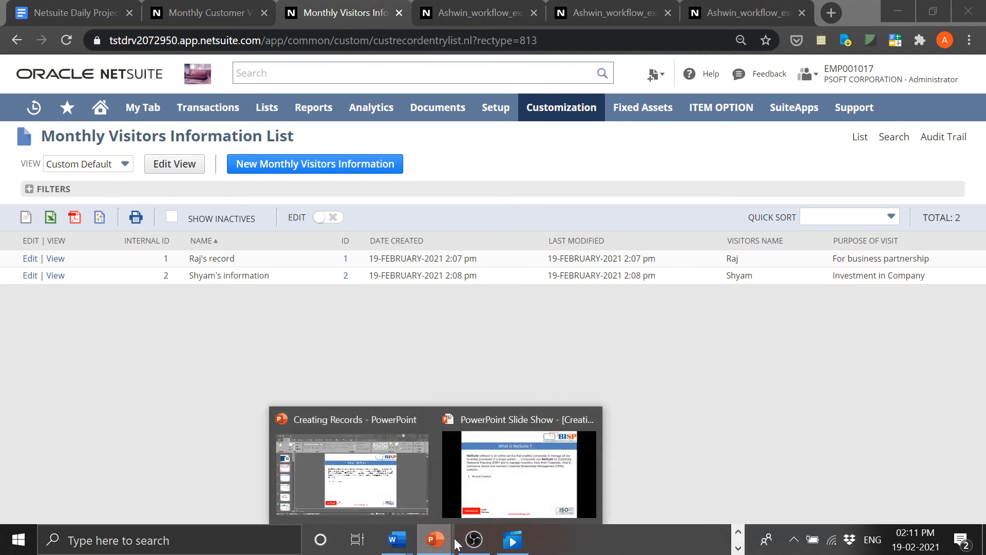
click(509, 483)
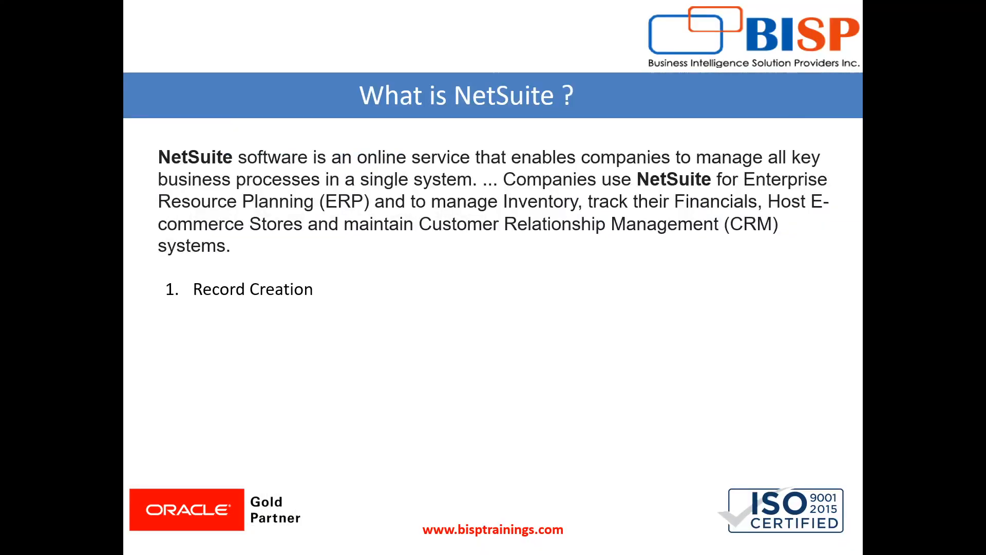